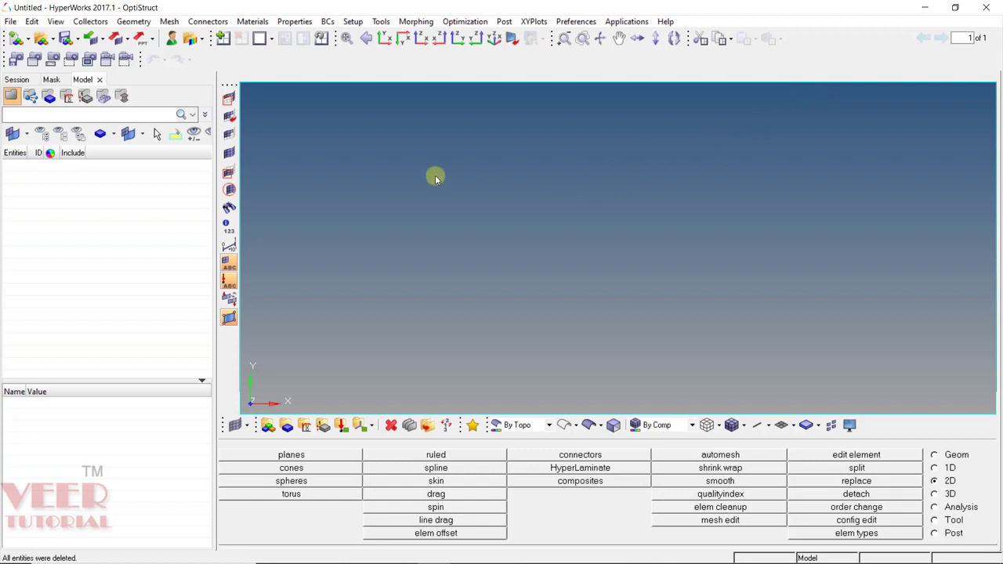
Open the HyperMesh model file "free edge" from the Free Edges folder.
left_click(42, 39)
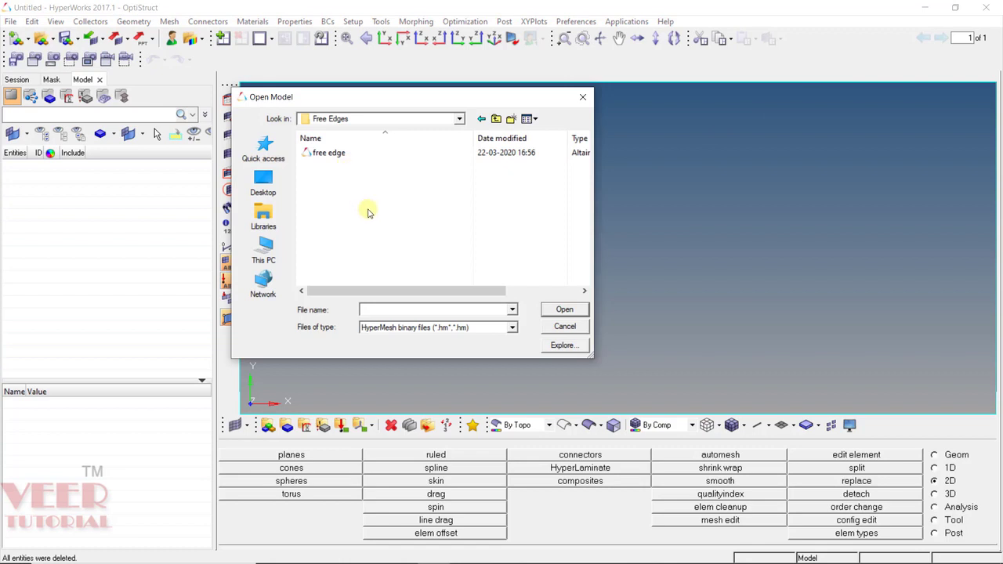
left_click(350, 155)
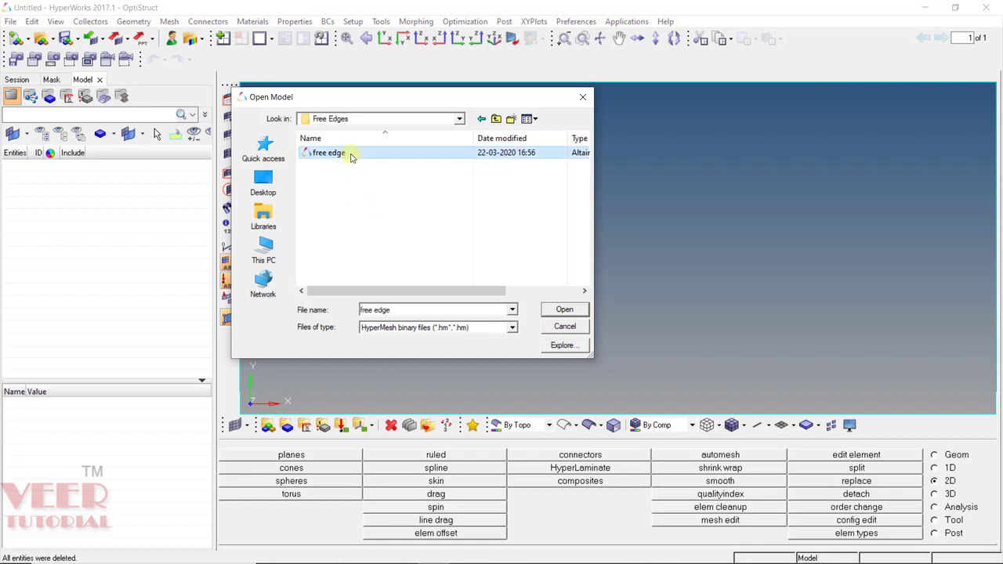
left_click(564, 312)
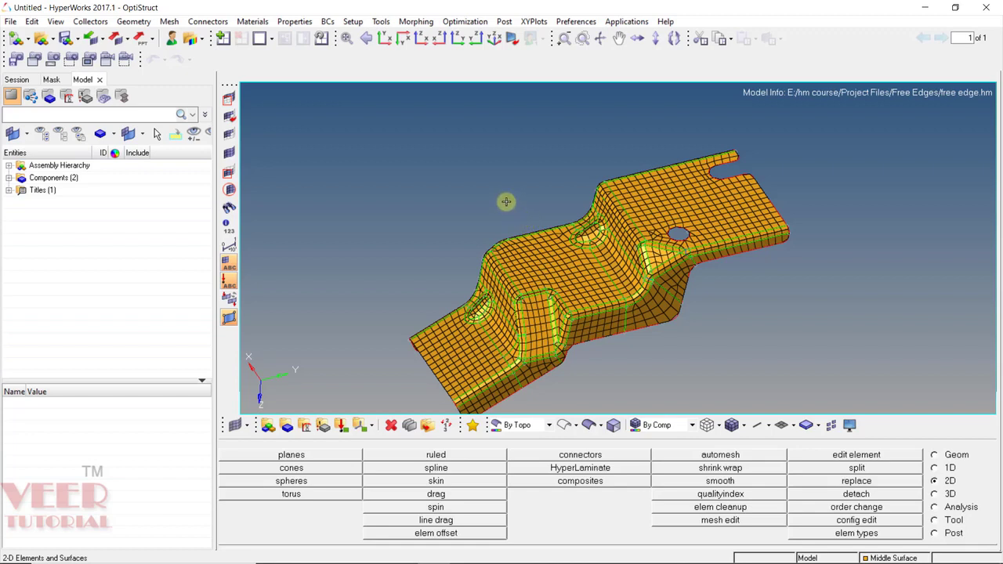
Start the Edges tool with elems as the entity type and set the tolerance to 0.100.
left_click(948, 521)
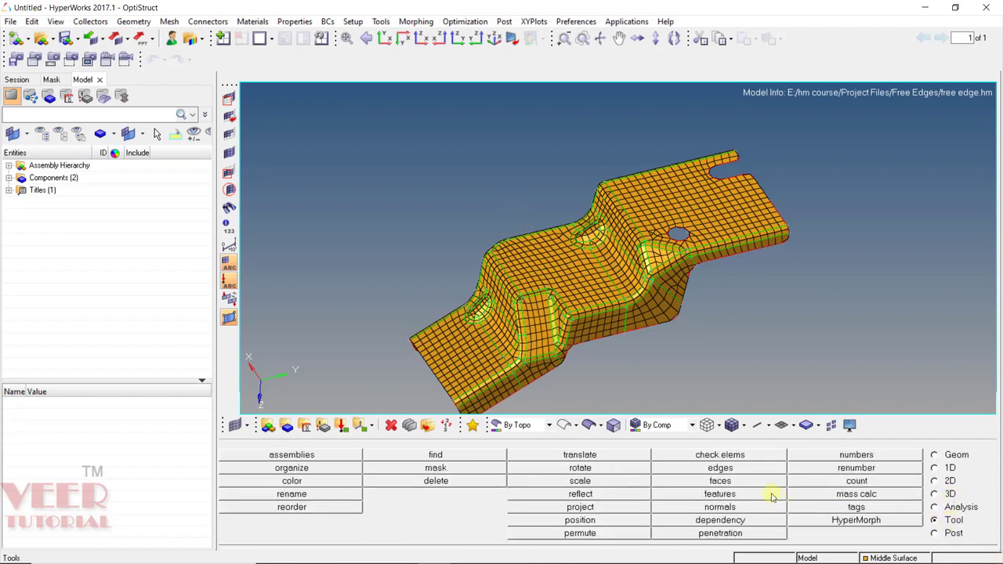
left_click(739, 470)
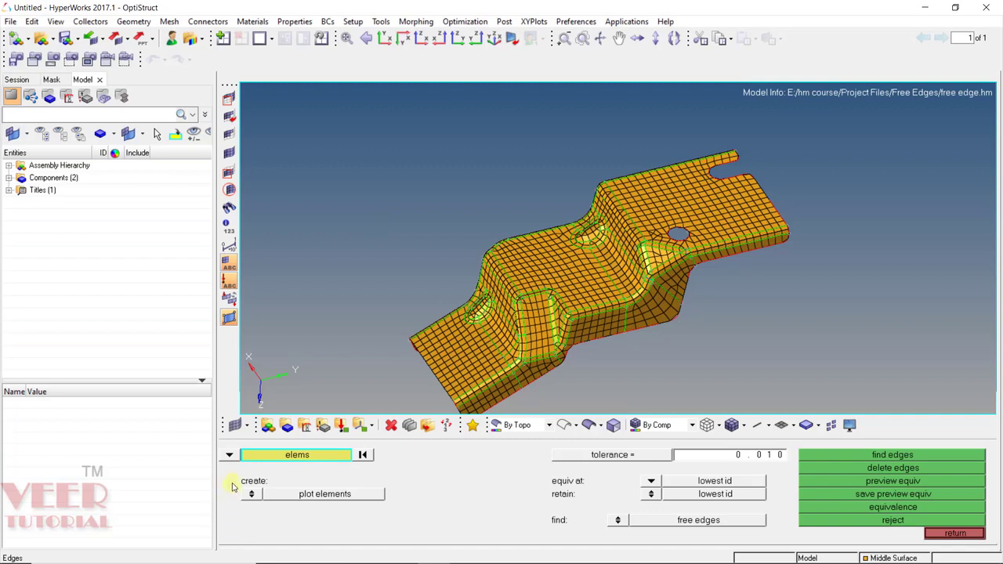
left_click(229, 455)
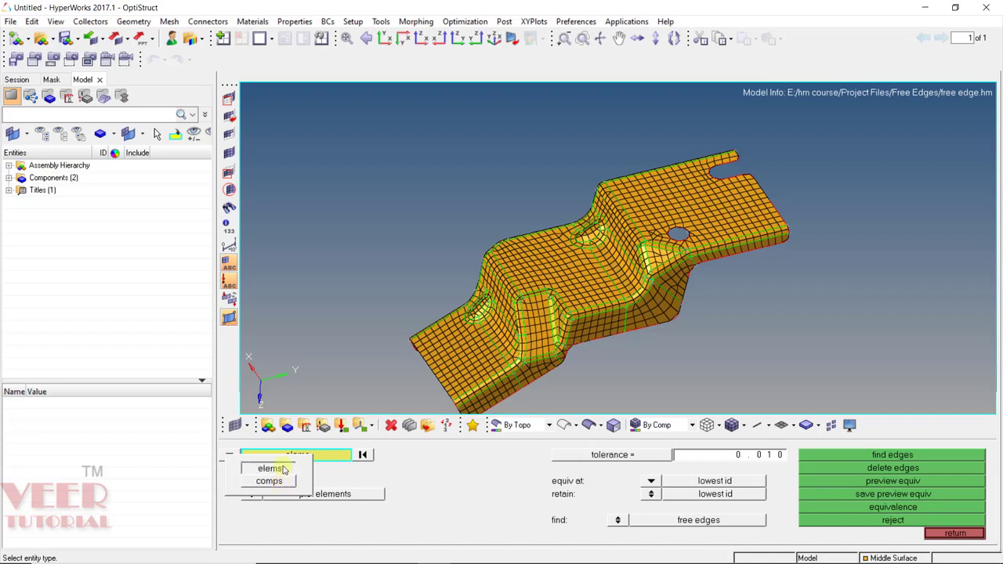
left_click(283, 469)
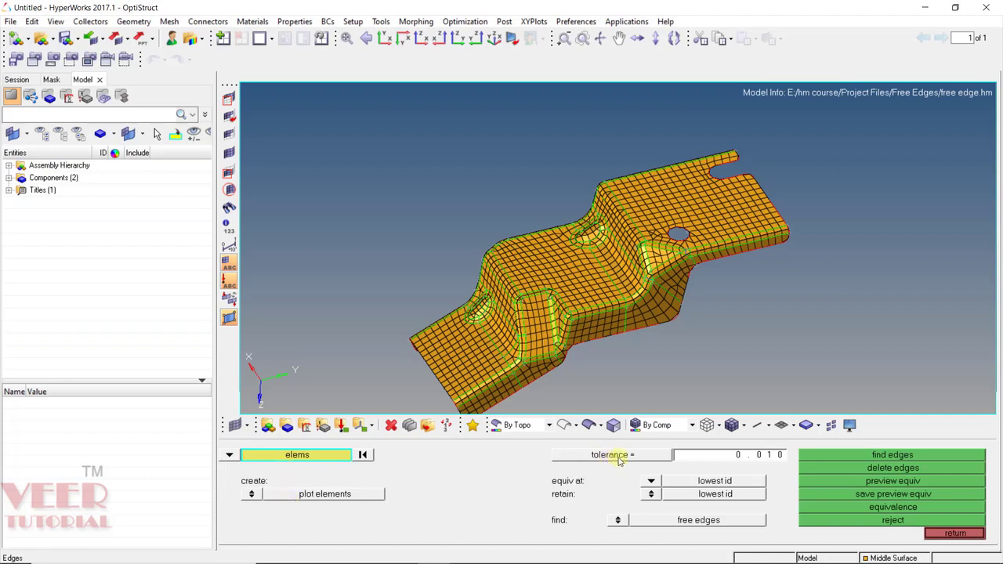
left_click(757, 462)
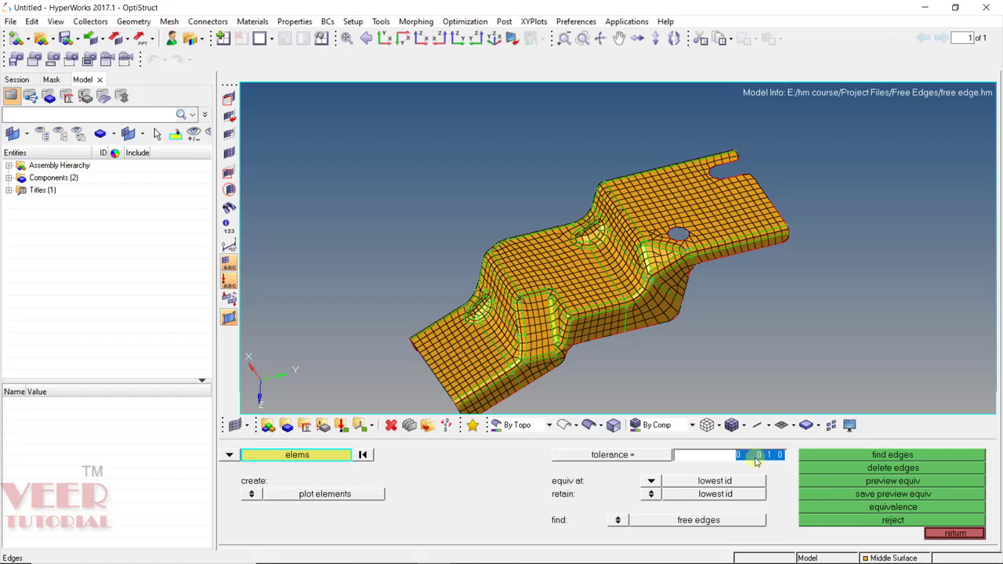
key("BackSpace")
type("0.100")
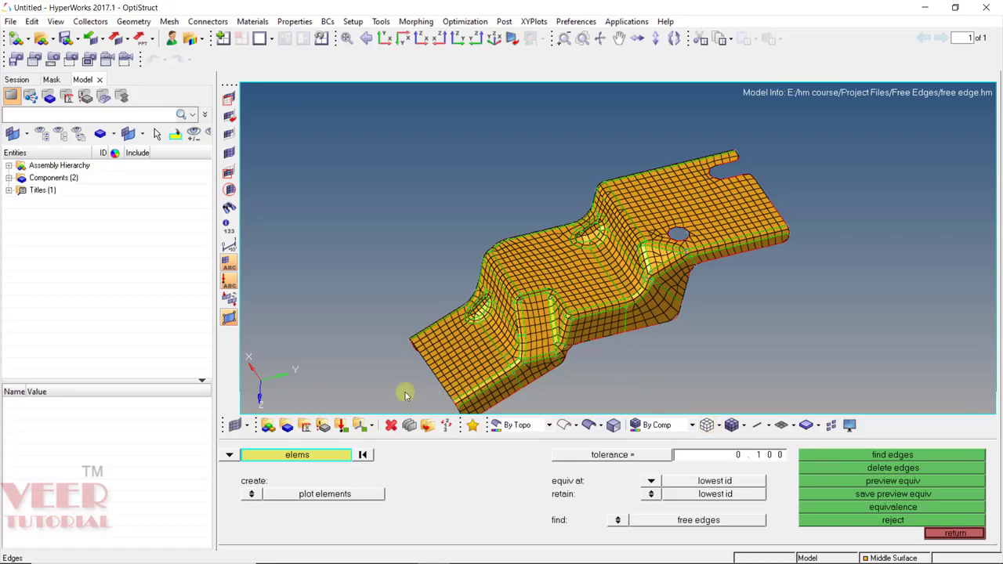
Expand the components list and switch the Middle Surface element display off and back on.
left_click_drag(441, 273, 643, 258, "ctrl")
scroll(533, 268, "down", 3)
left_click(9, 178)
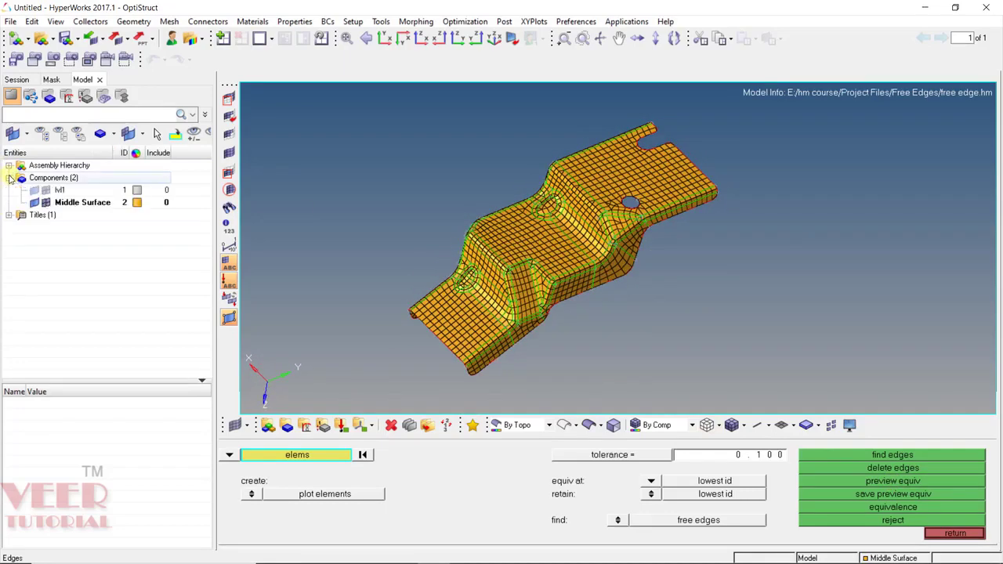
left_click(47, 202)
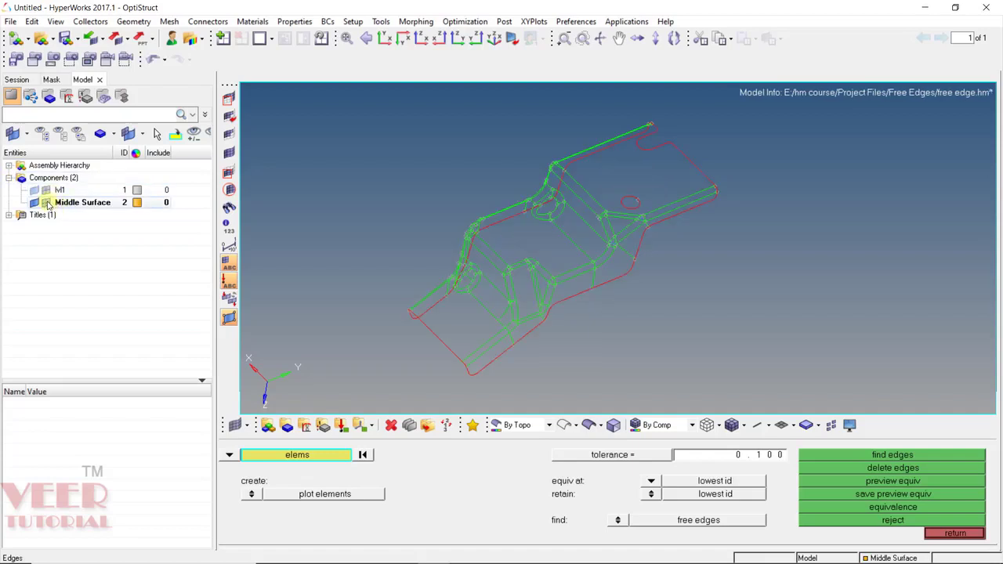
left_click(47, 202)
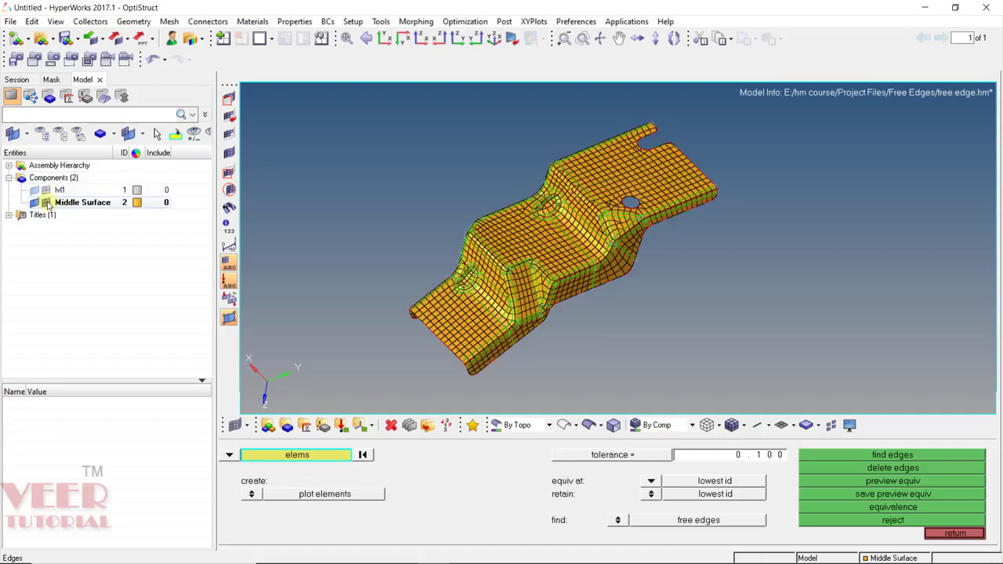
Find the free edges of all displayed elements and leave the Edges tool.
left_click(298, 458)
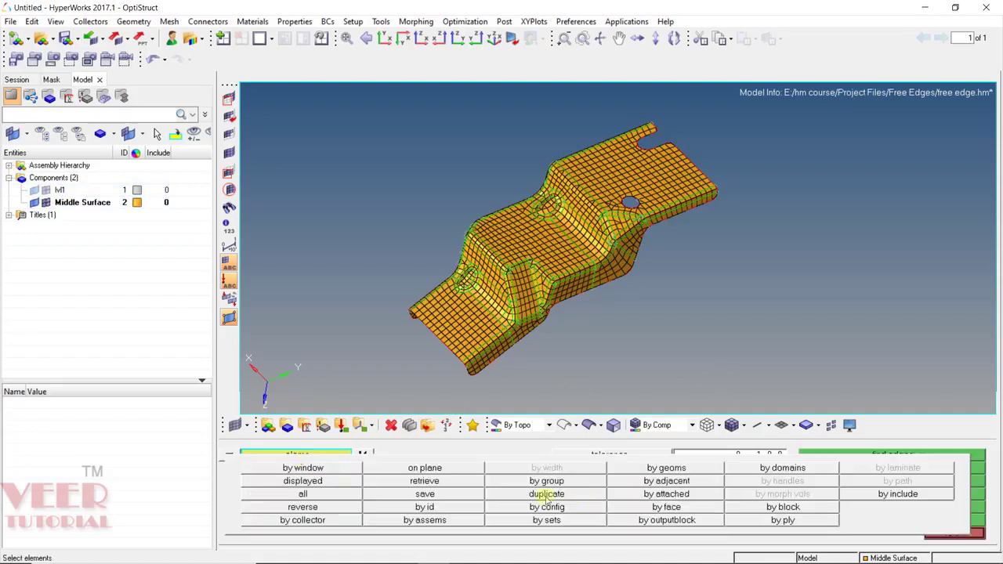
left_click(316, 485)
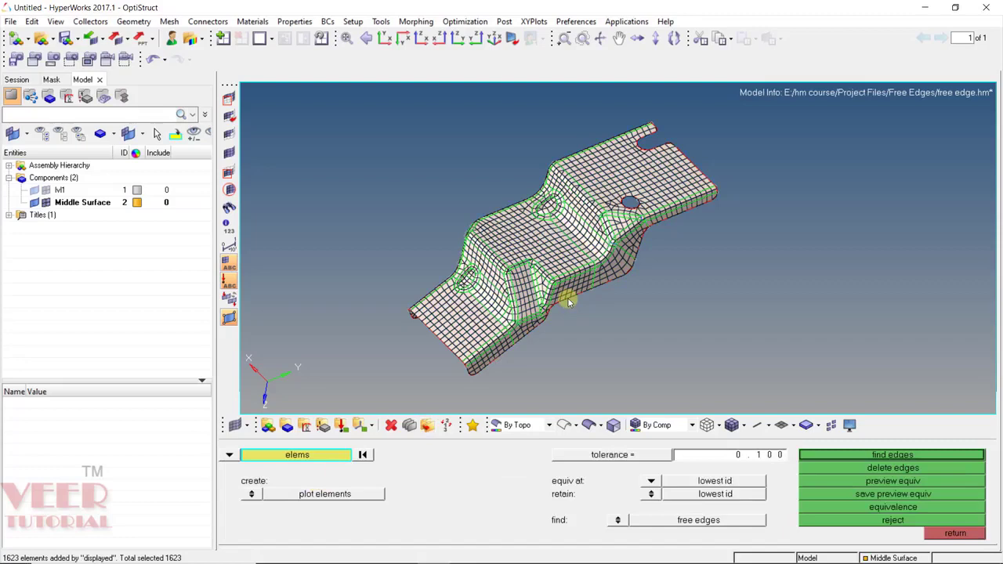
left_click(906, 459)
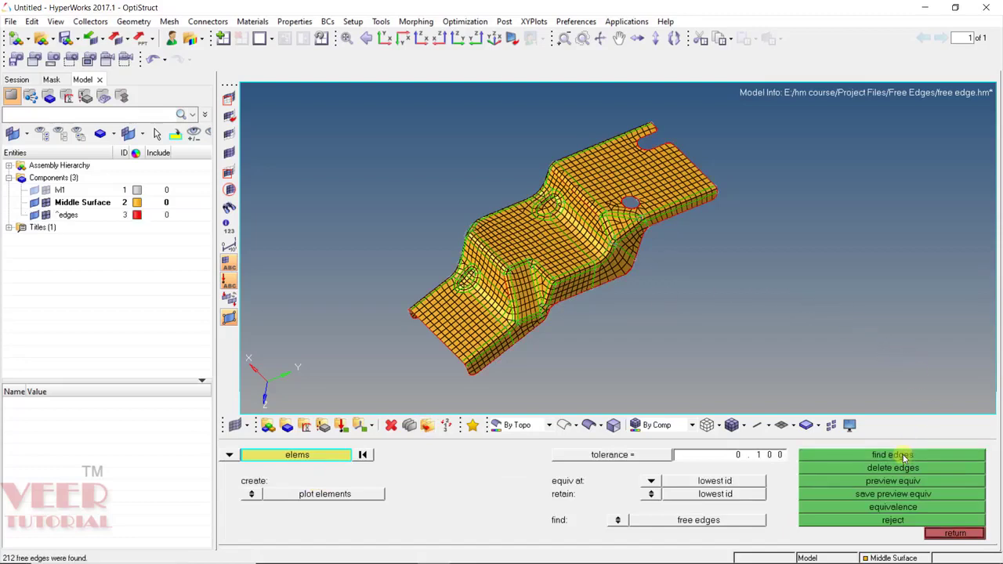
left_click(956, 536)
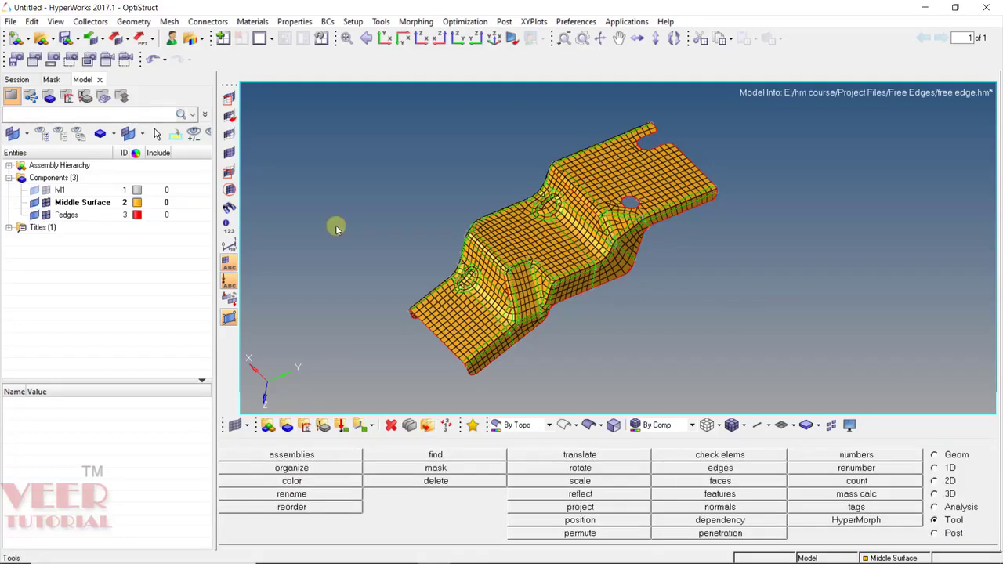
Change the colour of the Middle Surface component to light blue.
left_click(79, 217)
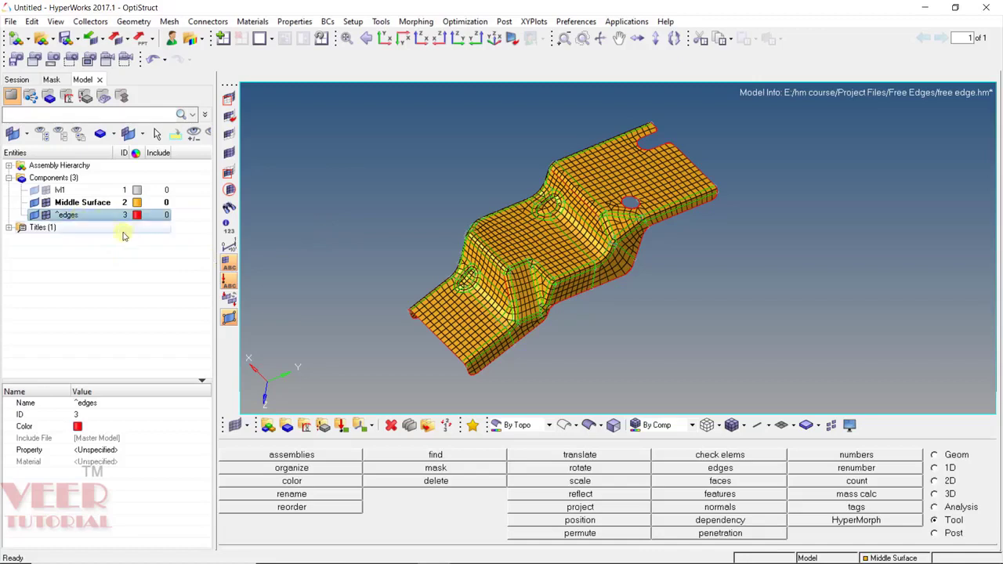
left_click(74, 202)
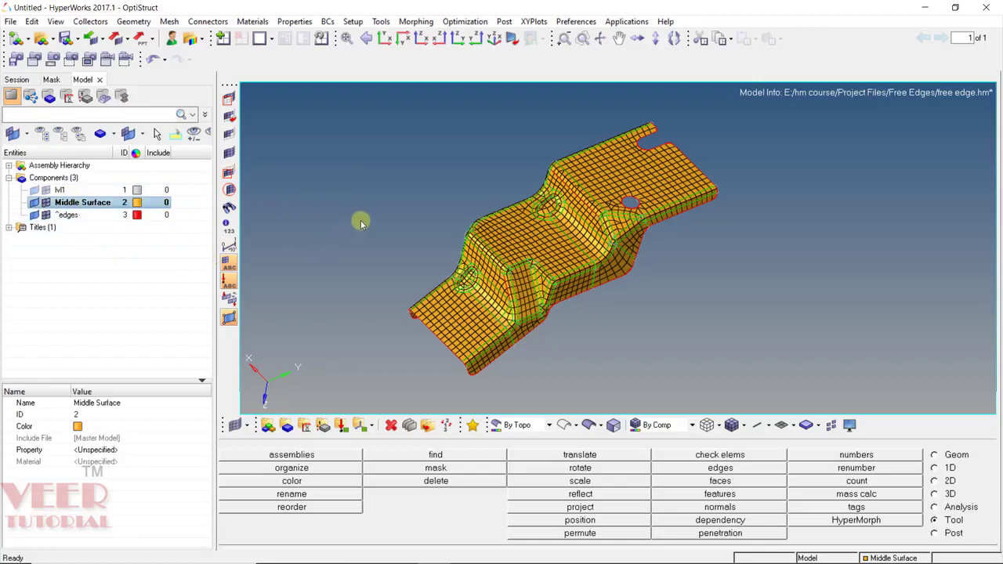
left_click(138, 203)
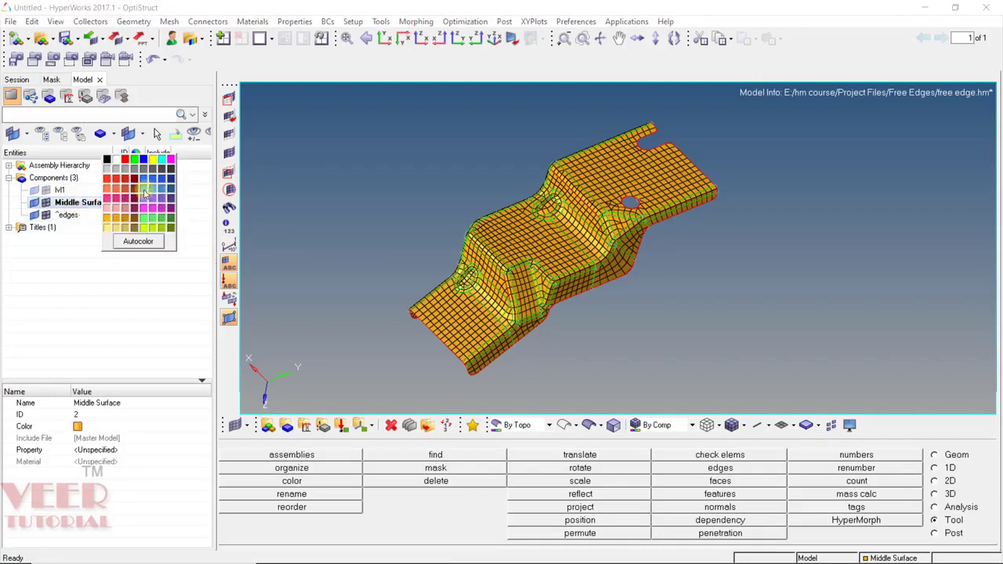
left_click(145, 193)
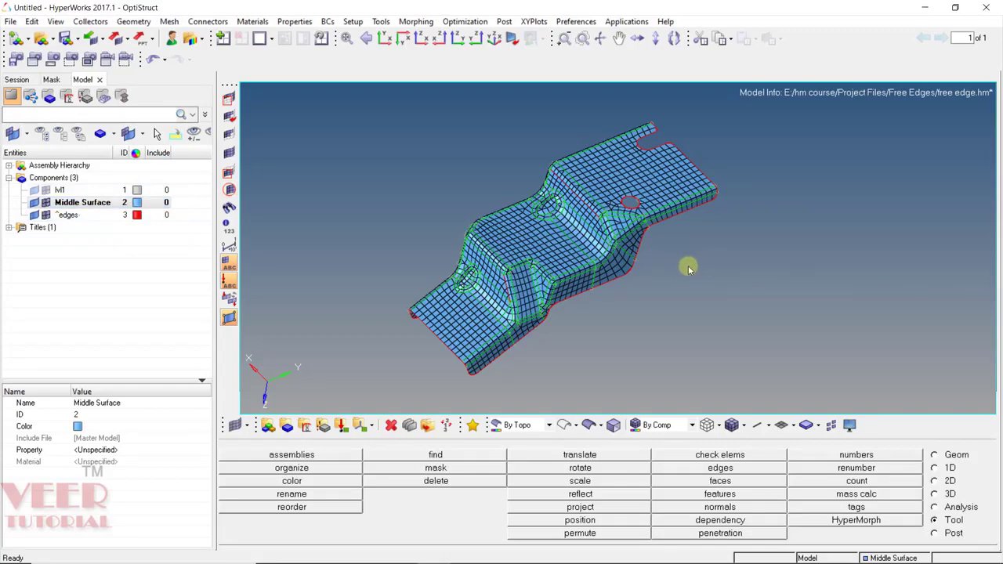
Hide the Middle Surface geometry and examine the internal free edge along the bend near the round hole.
left_click_drag(667, 280, 634, 202, "ctrl")
scroll(640, 193, "up", 6, "ctrl")
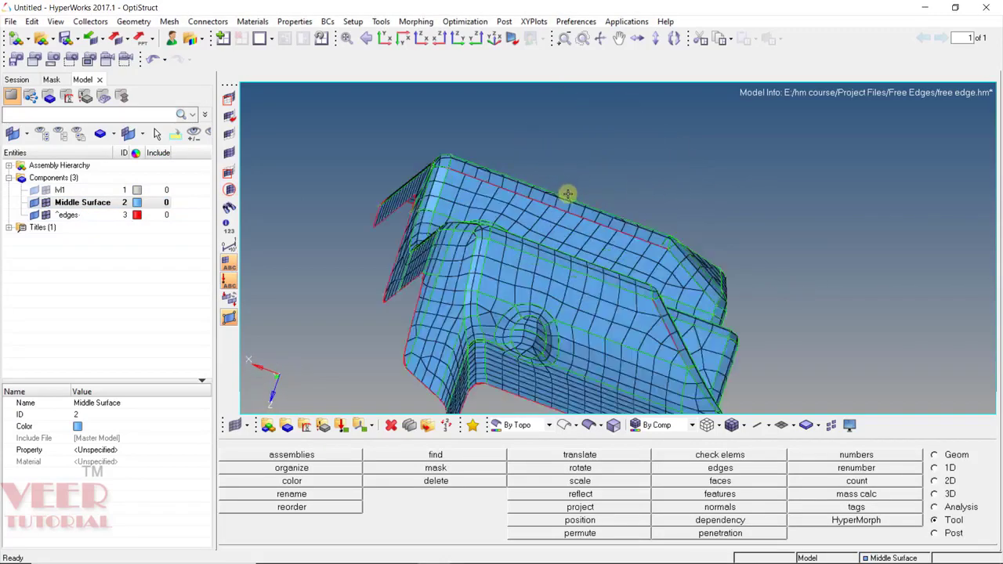
scroll(567, 197, "down", 5, "ctrl")
scroll(562, 217, "up", 4, "ctrl")
left_click_drag(562, 217, 439, 298, "ctrl")
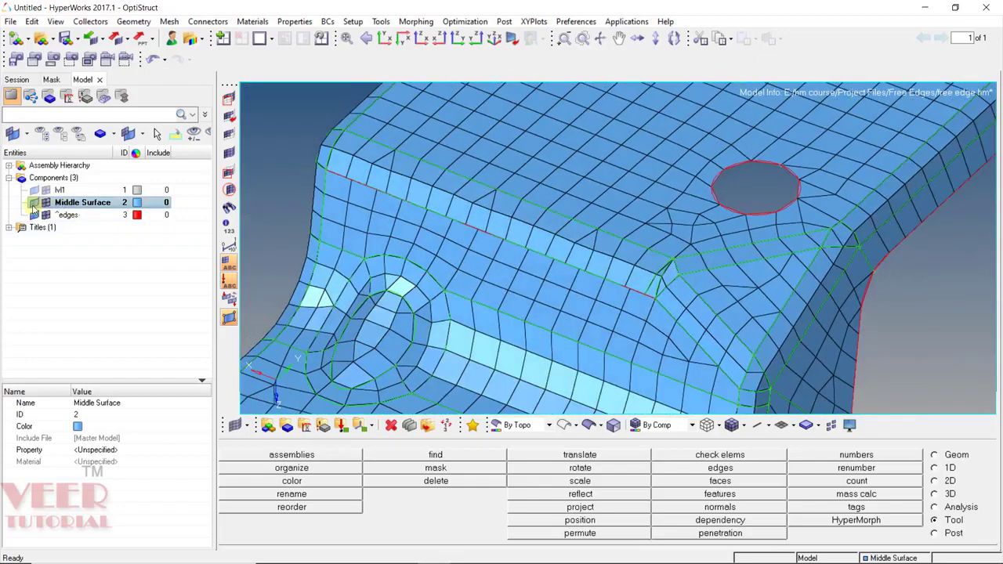
left_click(38, 204)
left_click_drag(533, 321, 627, 327, "ctrl")
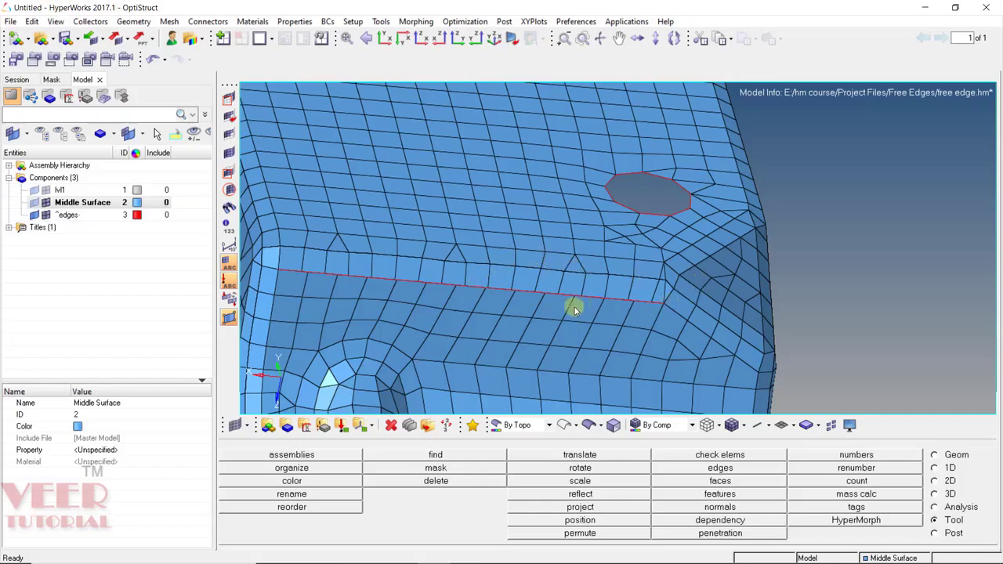
scroll(556, 302, "up", 2)
left_click_drag(685, 293, 532, 295, "ctrl")
scroll(532, 295, "down", 6)
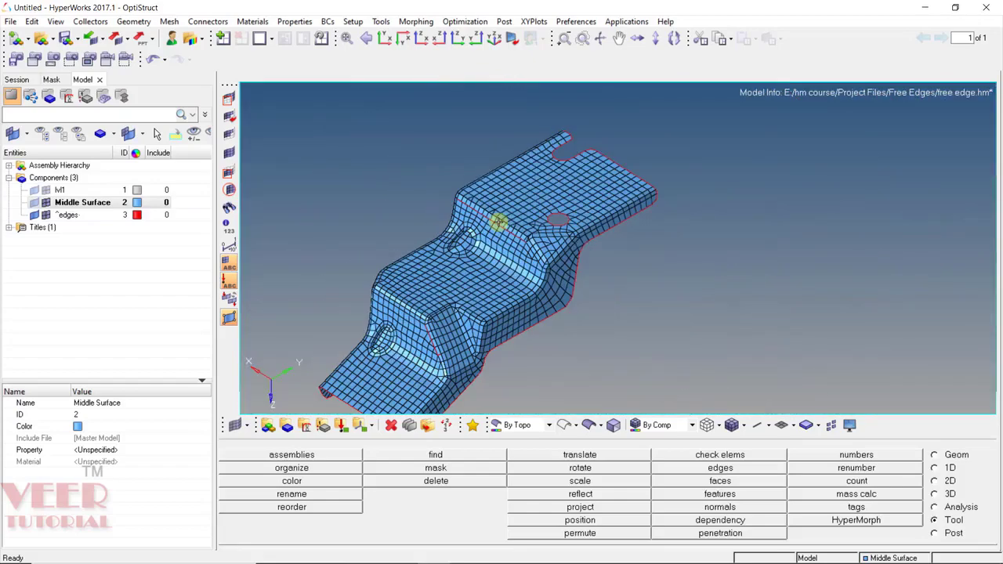
left_click_drag(498, 223, 423, 282, "ctrl")
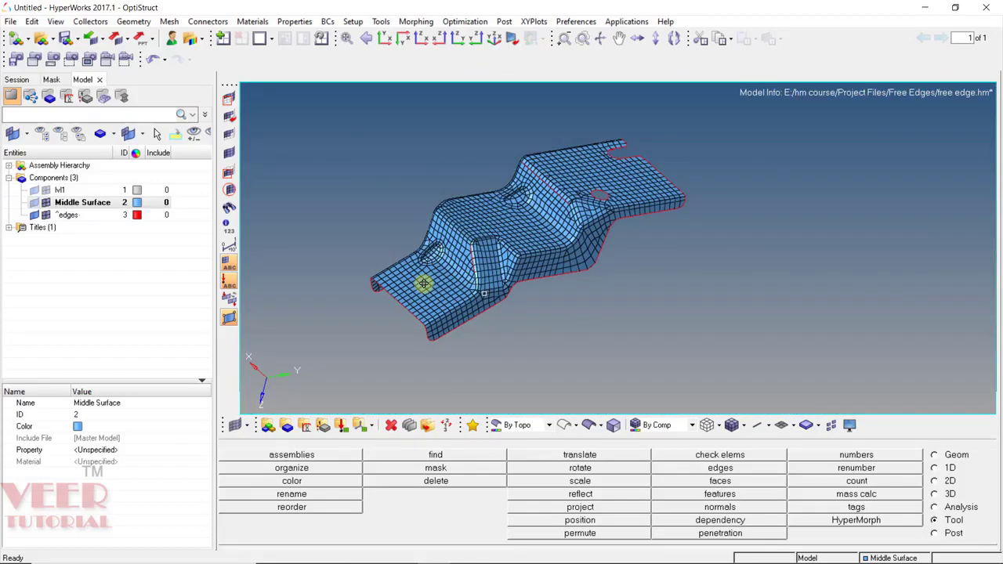
Hide the Middle Surface elements and examine the ^edges lines on their own.
left_click(46, 202)
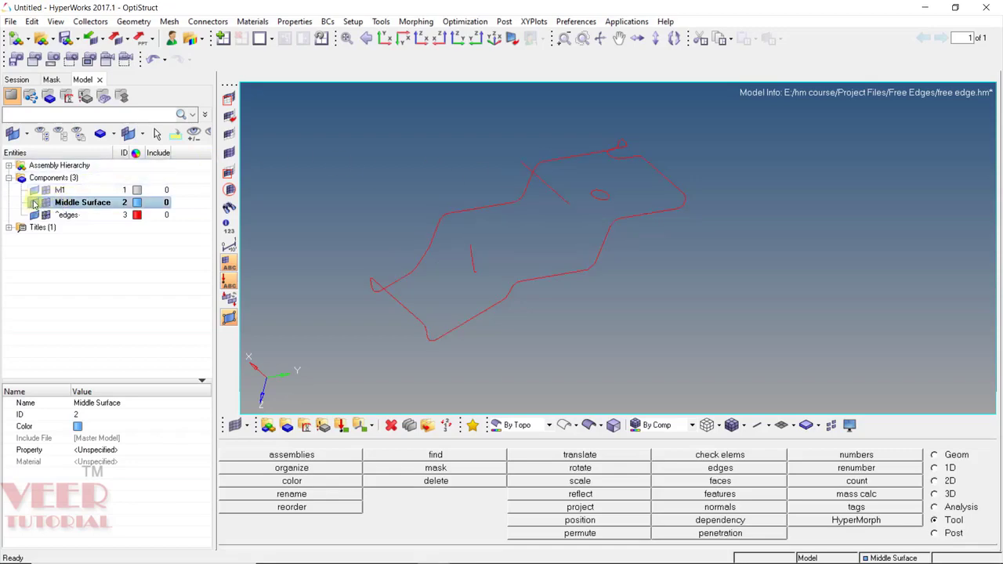
left_click_drag(622, 243, 680, 222, "ctrl")
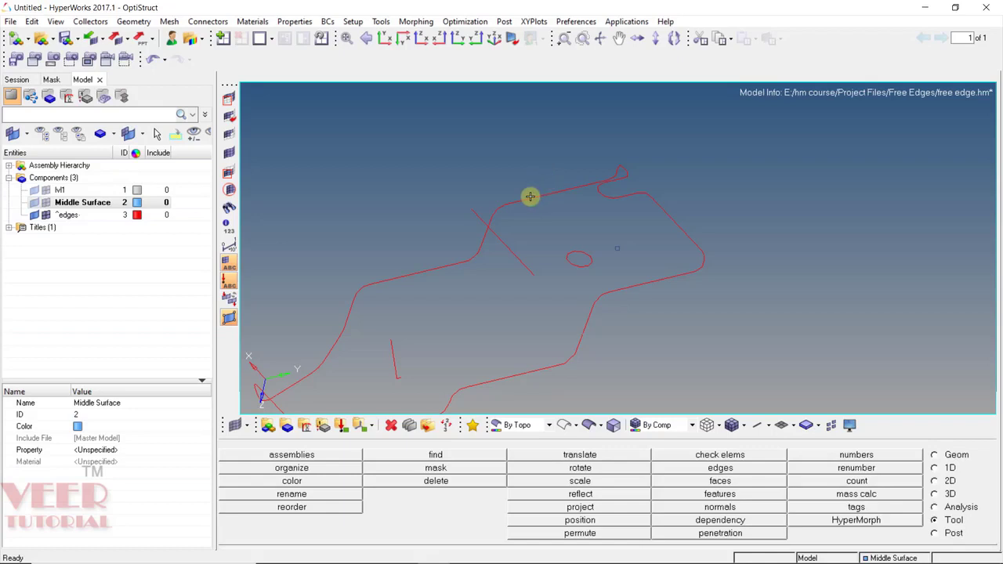
mouse_move(531, 204)
left_mouse_down("ctrl")
mouse_move(530, 313)
mouse_move(582, 298)
mouse_move(544, 255)
mouse_move(551, 262)
mouse_move(494, 289)
mouse_move(412, 264)
mouse_move(313, 290)
mouse_move(370, 289)
mouse_move(432, 311)
mouse_move(421, 217)
mouse_move(390, 194)
mouse_move(431, 148)
mouse_move(322, 204)
mouse_move(432, 206)
mouse_move(489, 192)
mouse_move(415, 271)
mouse_move(334, 188)
mouse_move(548, 307)
mouse_move(602, 306)
mouse_move(588, 287)
mouse_move(609, 341)
mouse_move(543, 317)
mouse_move(601, 296)
left_mouse_up("ctrl")
scroll(552, 267, "up", 5)
scroll(488, 192, "down", 3)
scroll(334, 188, "up", 3)
scroll(588, 287, "down", 3)
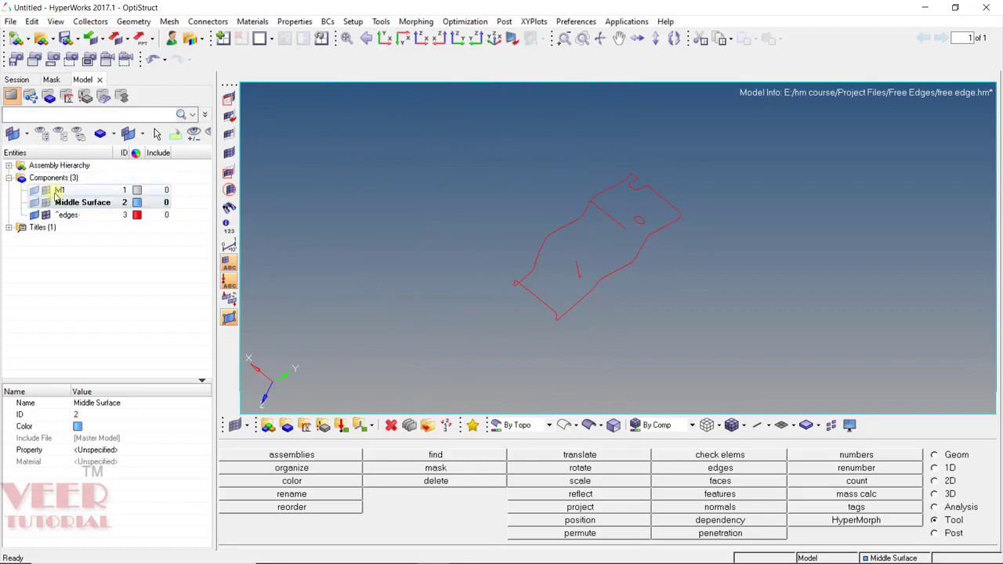
Redisplay the Middle Surface elements and examine the node mismatch at the internal free edge beside the diagonal rib.
left_click_drag(803, 226, 577, 287, "ctrl")
scroll(587, 226, "up", 6)
scroll(582, 245, "up", 5)
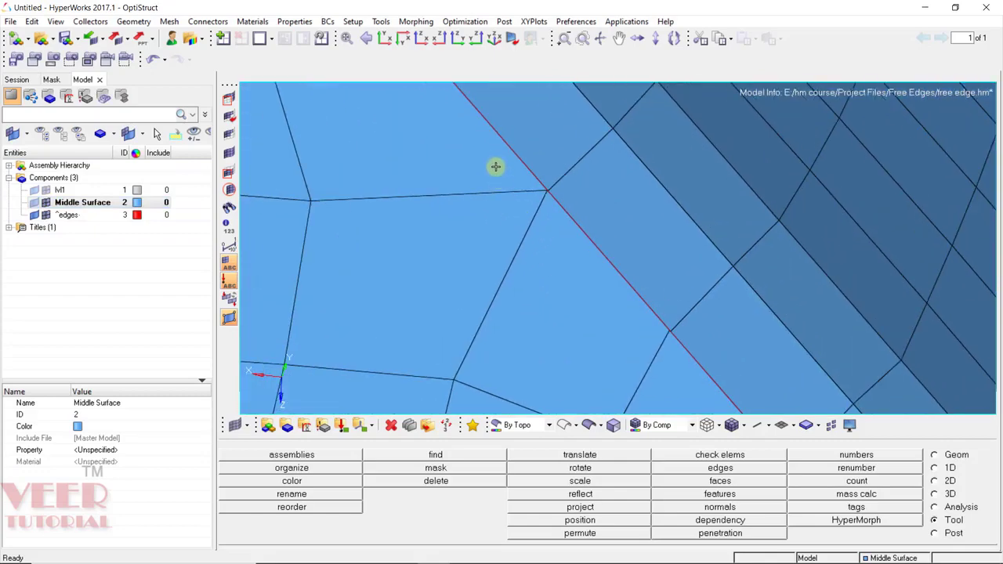
scroll(553, 204, "up", 2)
left_click_drag(554, 204, 500, 183, "ctrl")
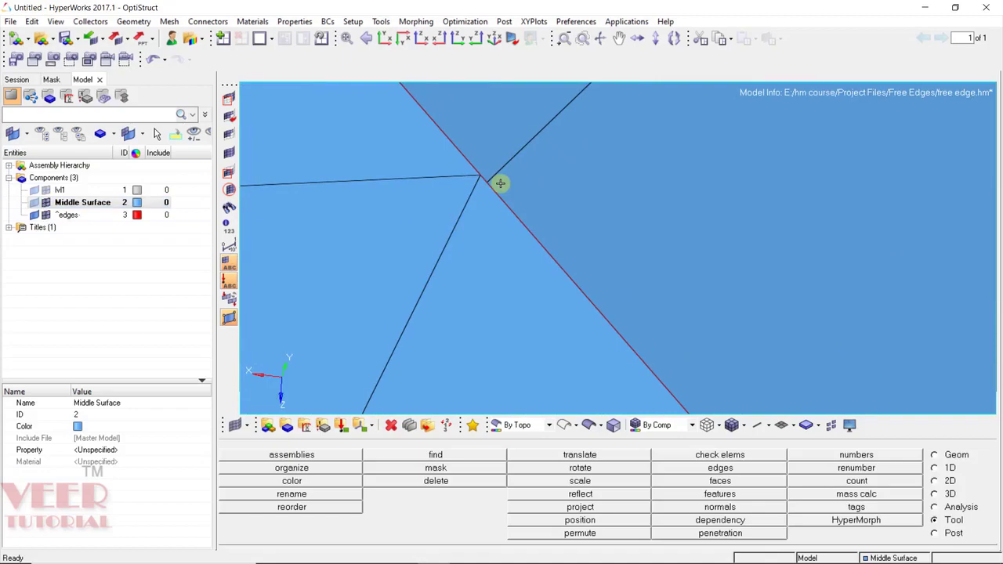
scroll(538, 287, "down", 8)
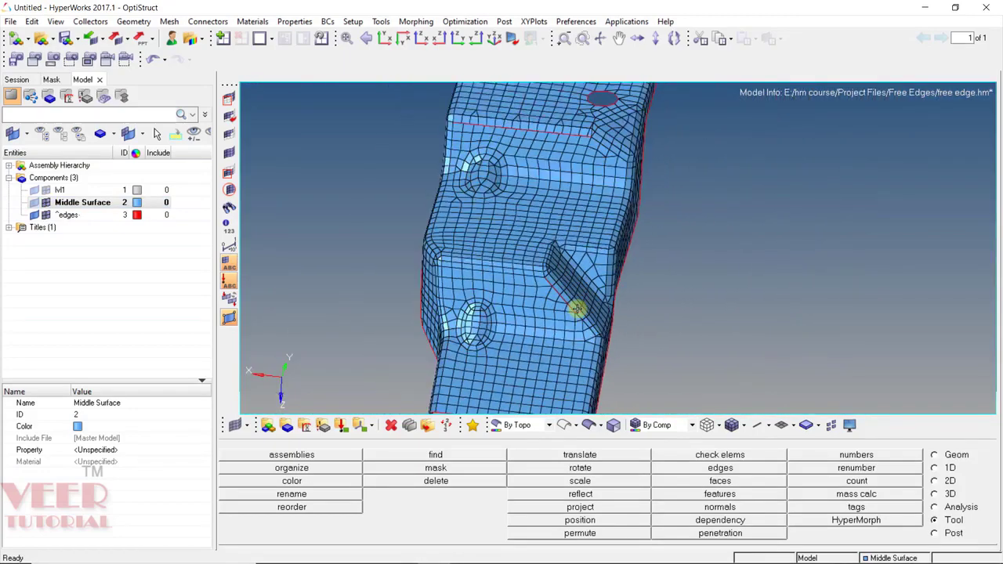
left_click_drag(576, 309, 564, 206, "ctrl")
scroll(531, 291, "up", 10)
left_click_drag(493, 244, 565, 302, "ctrl")
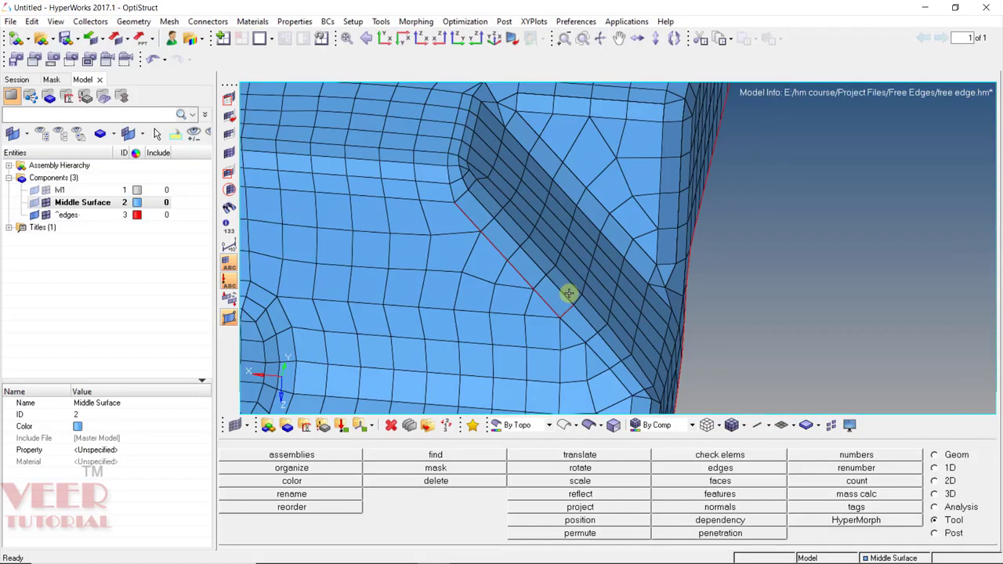
scroll(568, 294, "down", 10)
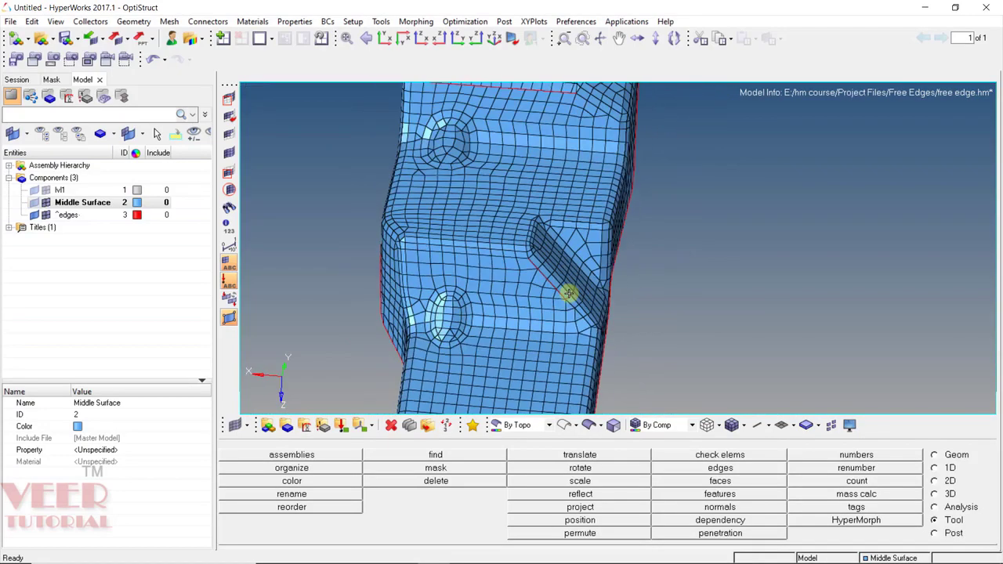
left_click_drag(578, 293, 672, 298, "ctrl")
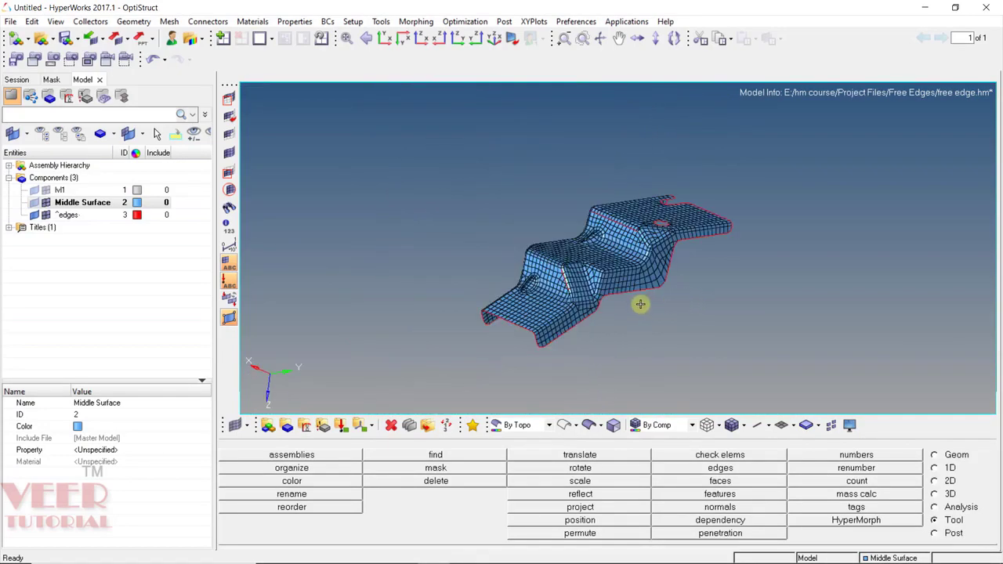
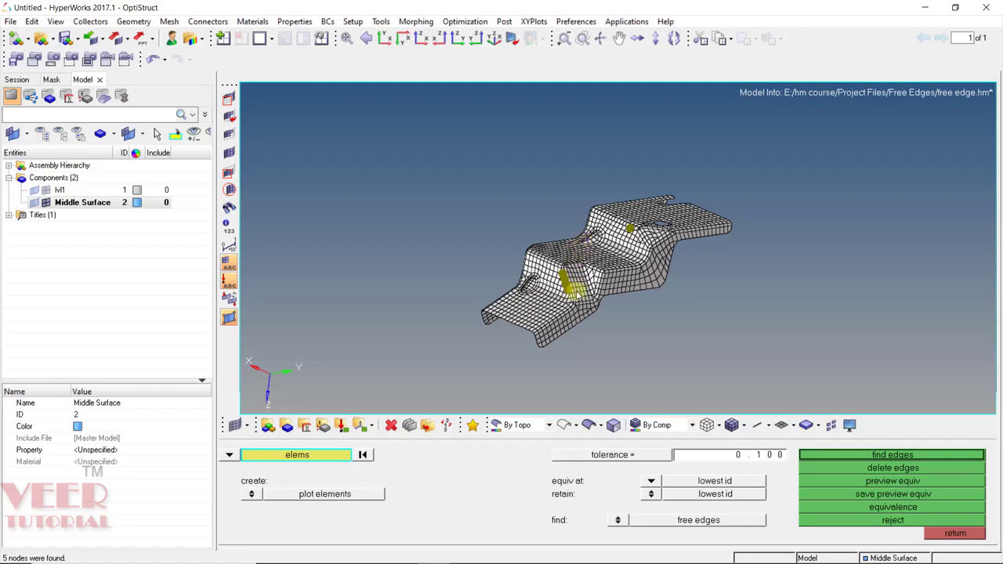
Equivalence the previewed duplicate nodes beside the diagonal rib within the 0.100 tolerance, keeping them at the lowest id.
scroll(569, 278, "up", 5)
scroll(574, 261, "up", 3)
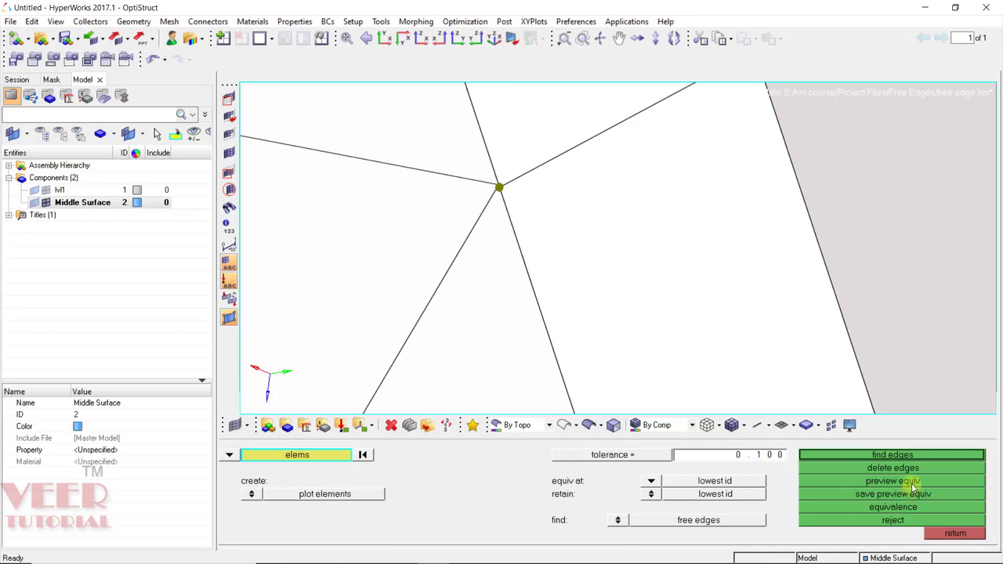
scroll(502, 175, "up", 4)
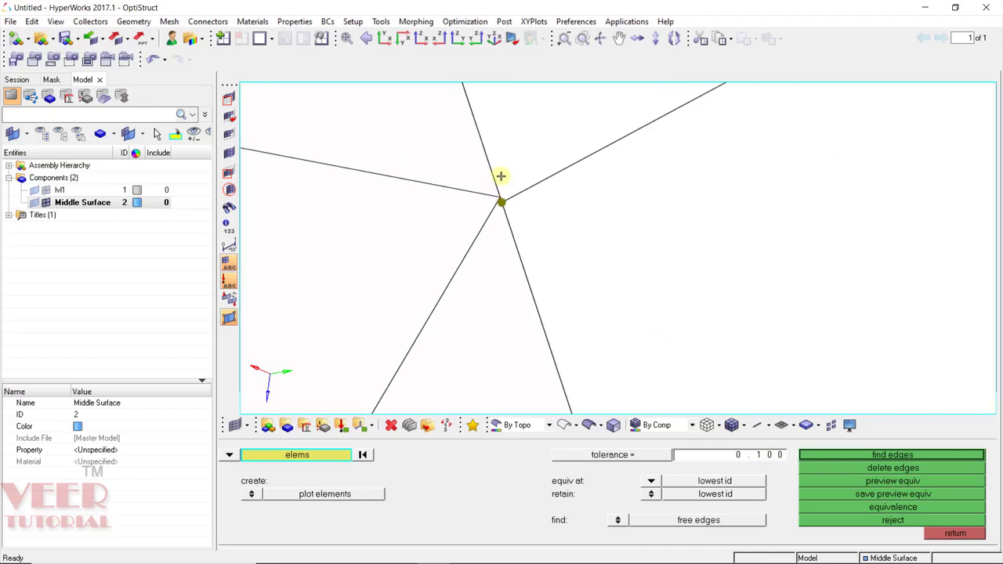
scroll(491, 242, "up", 1)
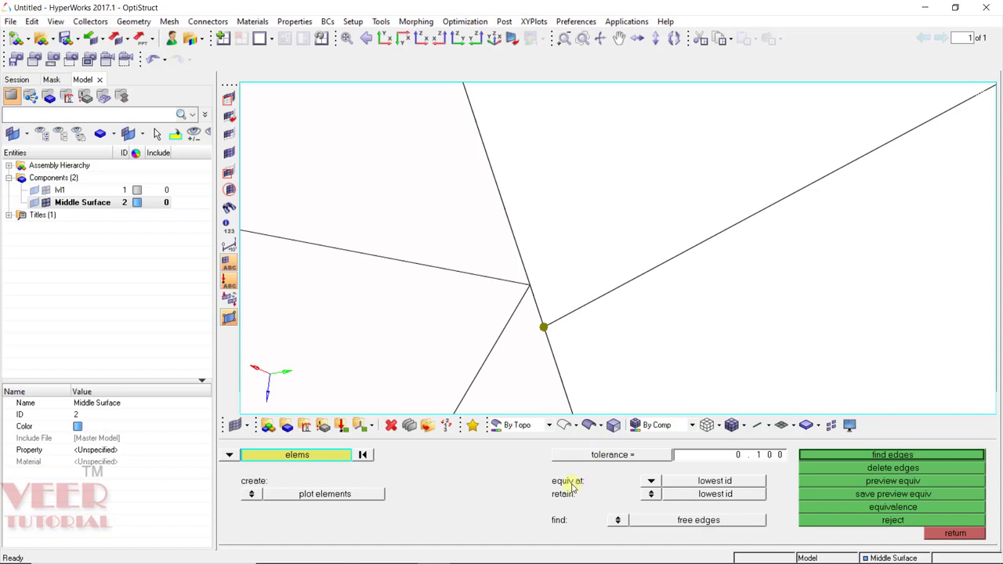
left_click(651, 481)
left_click(906, 507)
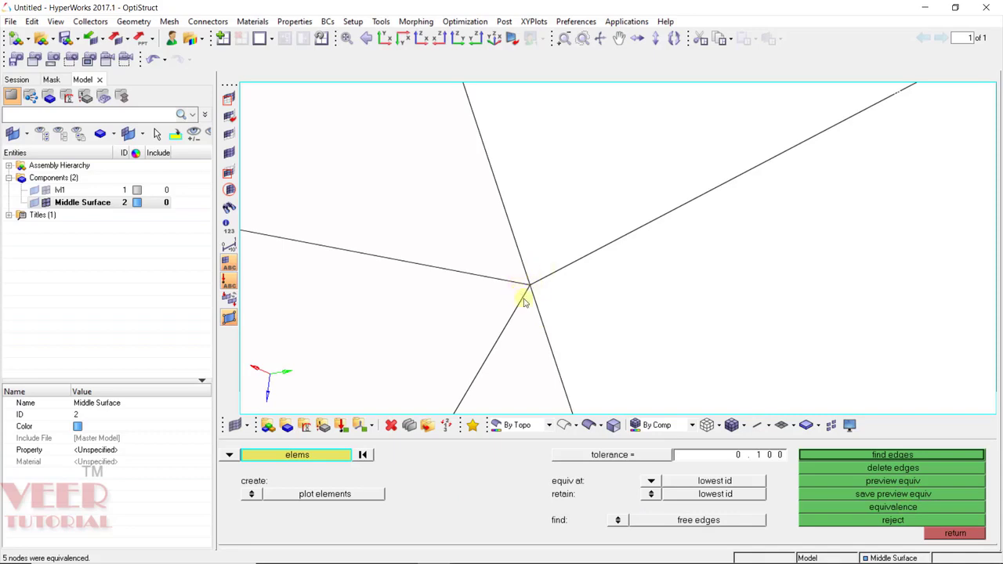
Examine the mesh connectivity along the diagonal rib and review the available equivalence location and retain options.
scroll(497, 202, "down", 10)
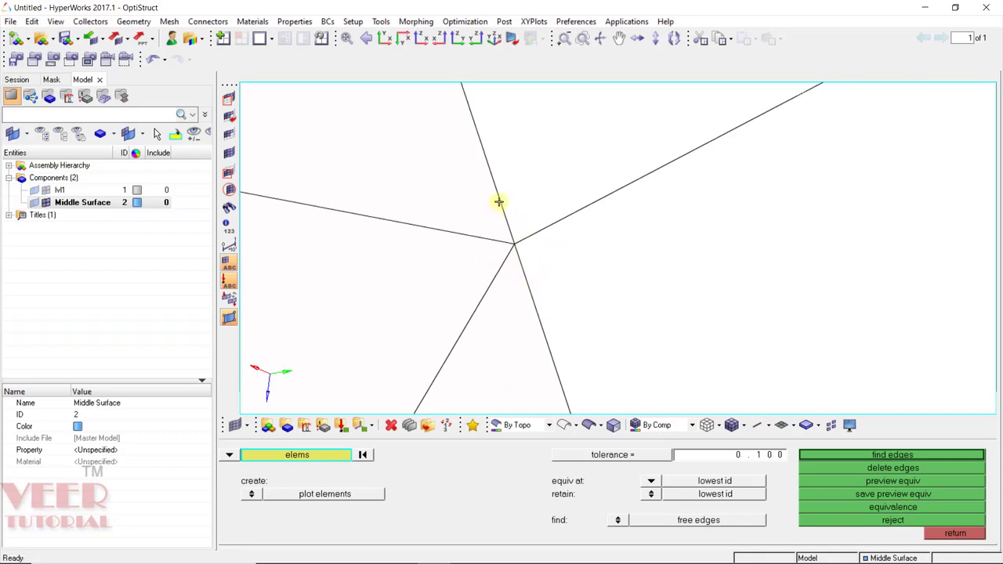
scroll(509, 226, "down", 3)
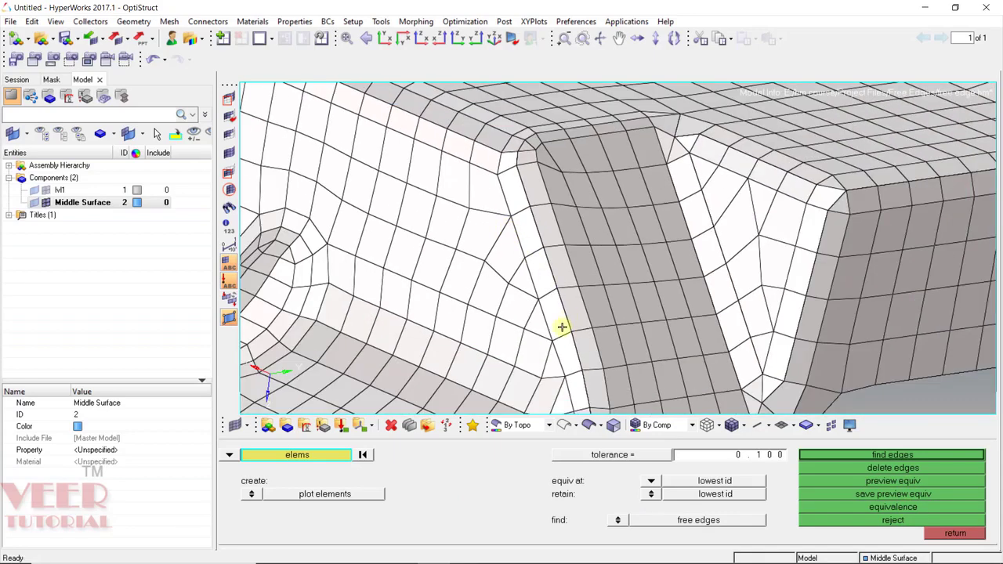
scroll(559, 325, "up", 3)
left_click_drag(549, 316, 476, 266, "ctrl")
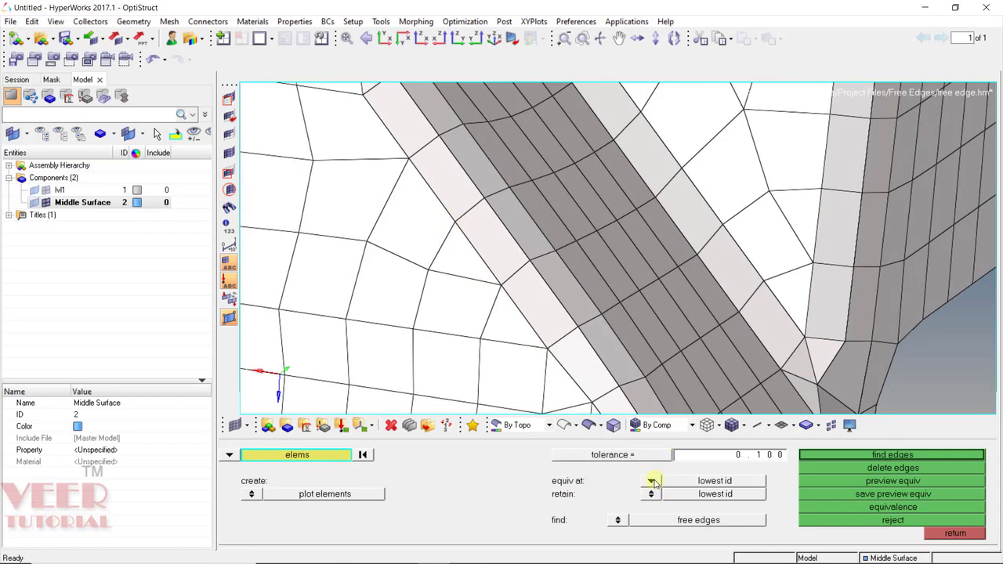
scroll(394, 134, "up", 2)
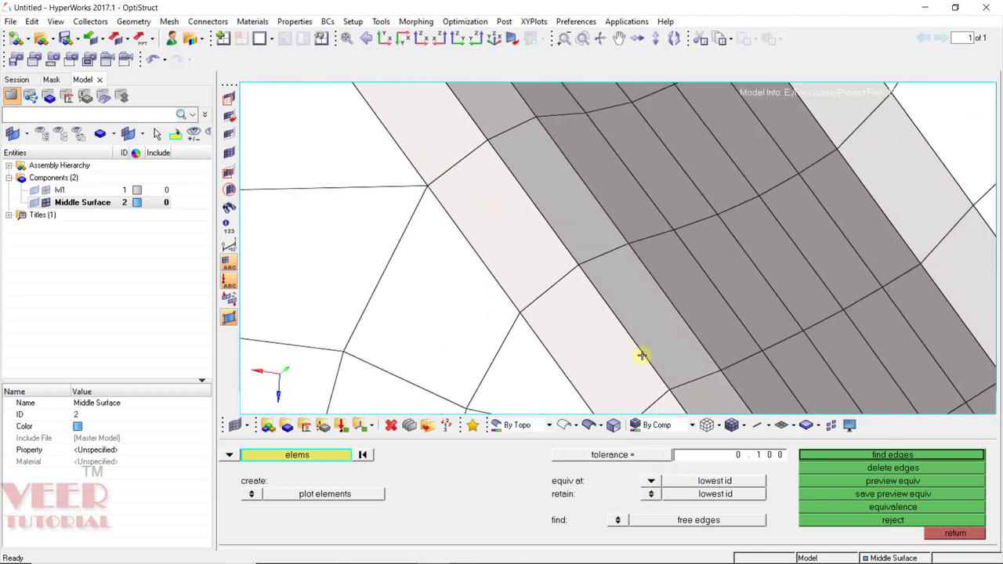
left_click(653, 481)
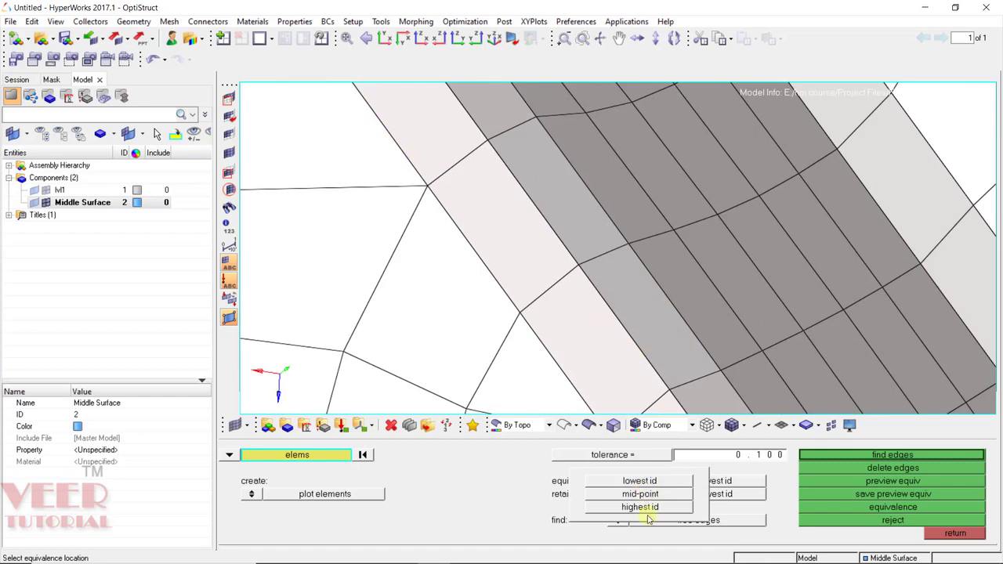
left_click(505, 502)
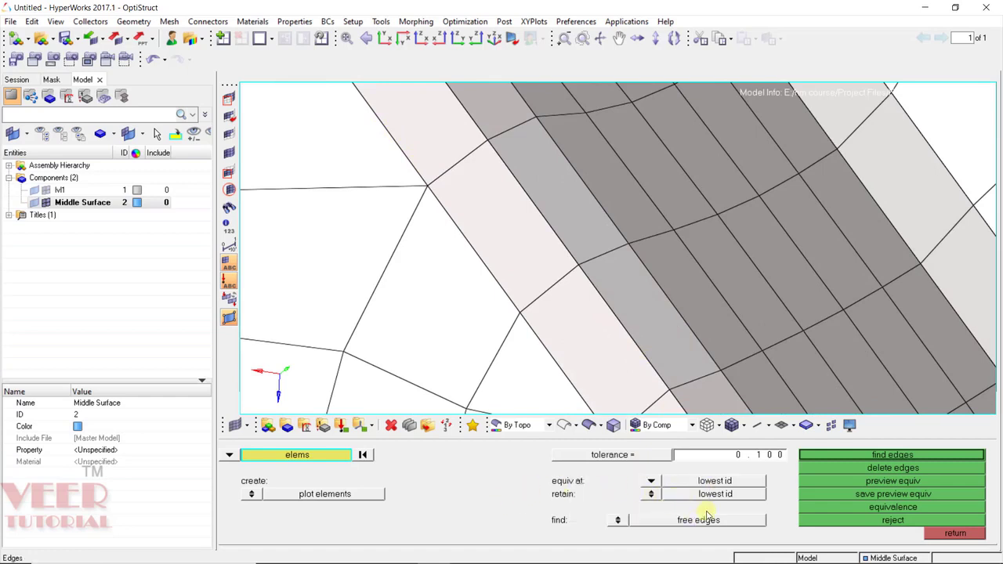
left_click(653, 496)
left_click(652, 496)
left_click(652, 482)
scroll(417, 194, "up", 2)
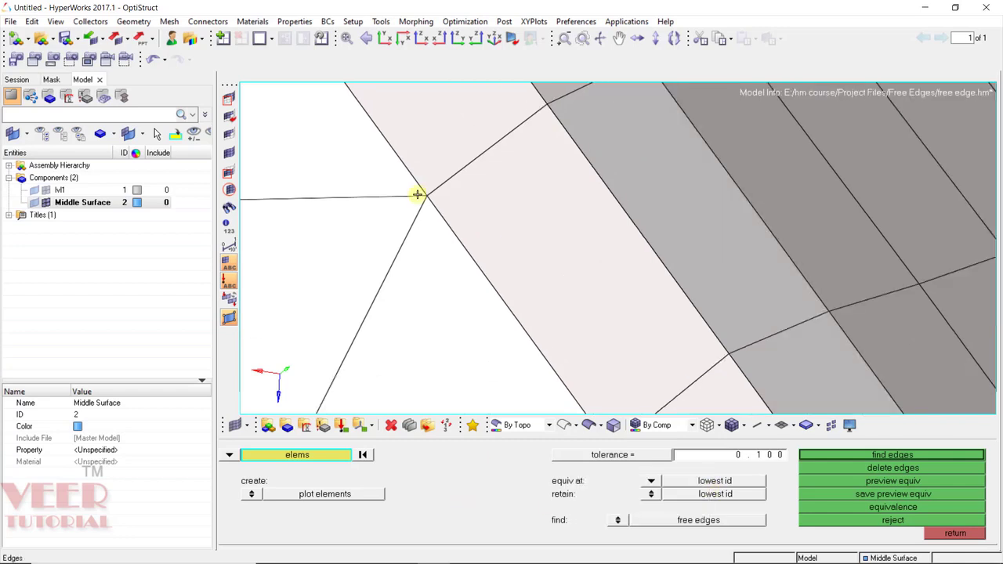
Restart the Edges tool and find the free edges of all displayed elements.
left_click(943, 537)
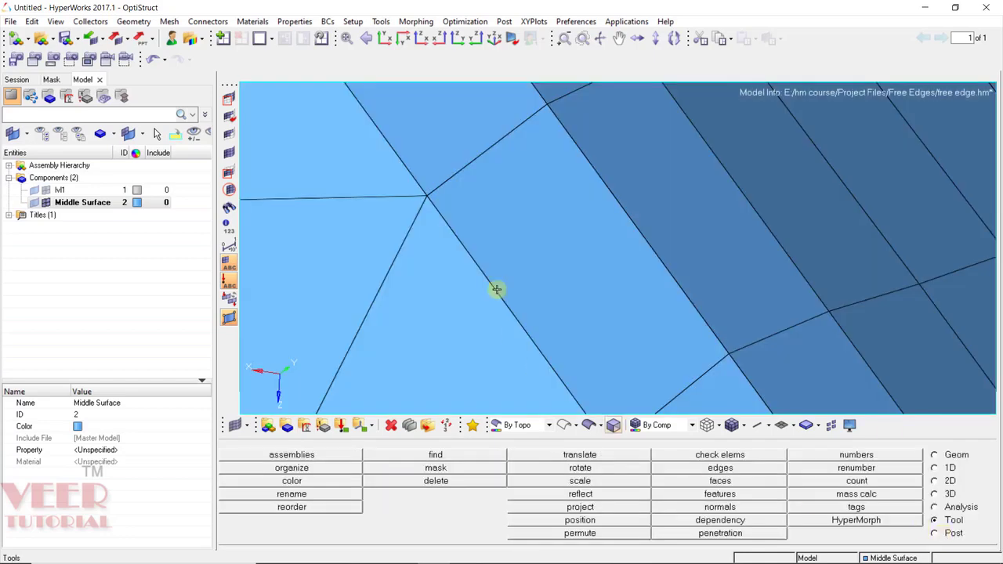
scroll(482, 217, "down", 2)
scroll(518, 228, "down", 2)
scroll(518, 229, "down", 5)
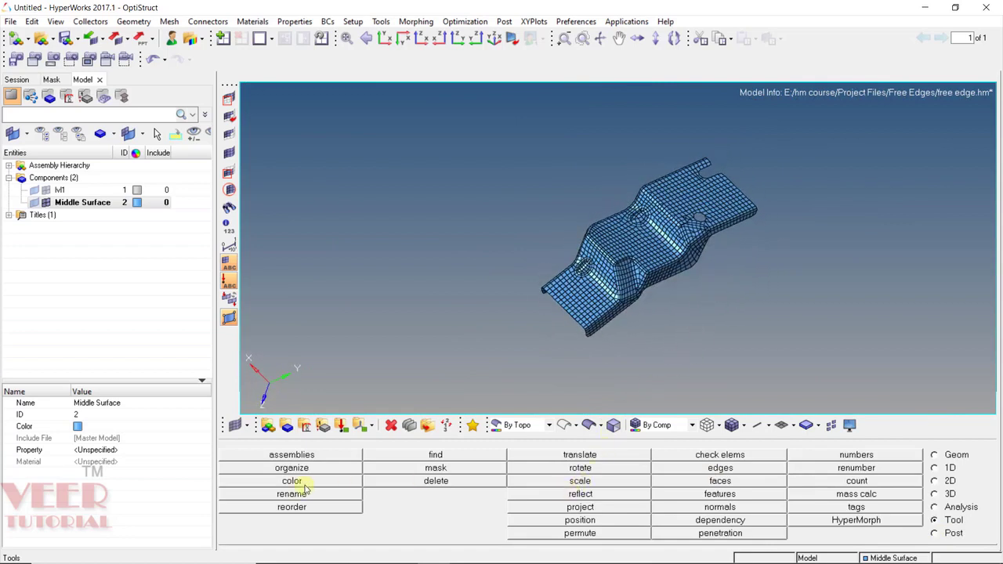
key("shift+F3")
left_click(329, 456)
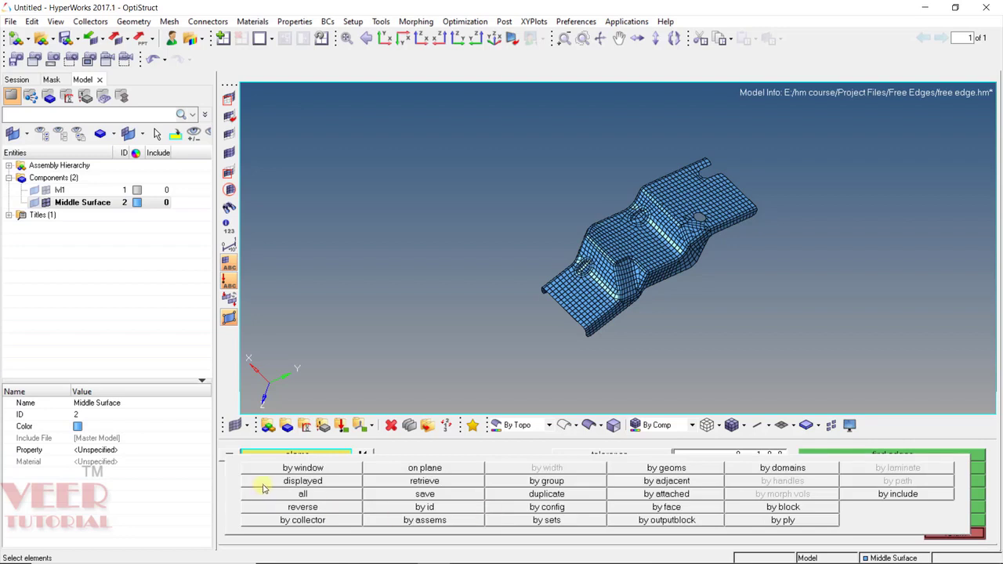
left_click(303, 481)
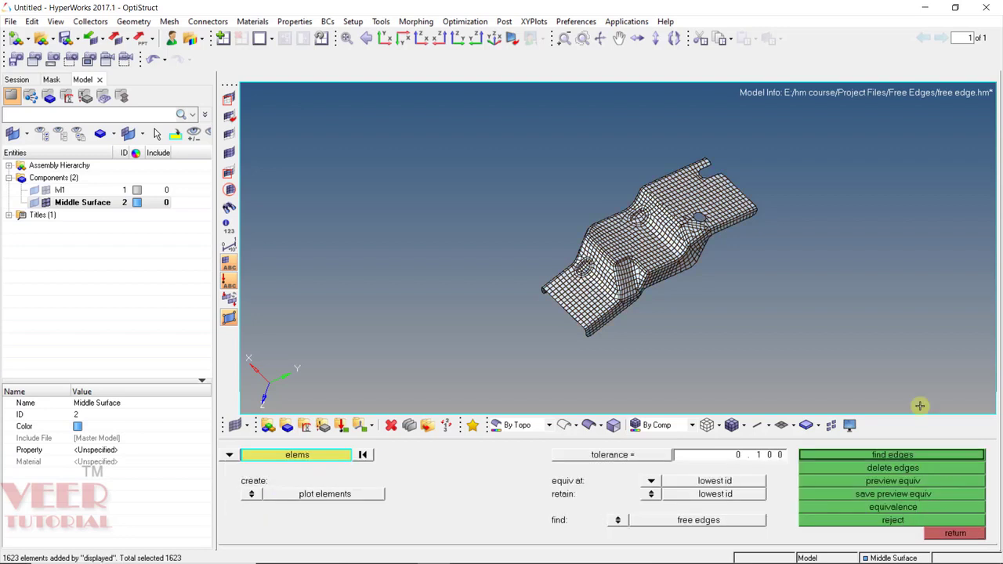
left_click(907, 461)
Hide the Middle Surface elements and examine the newly found ^edges lines for remaining internal free edges.
left_click(48, 204)
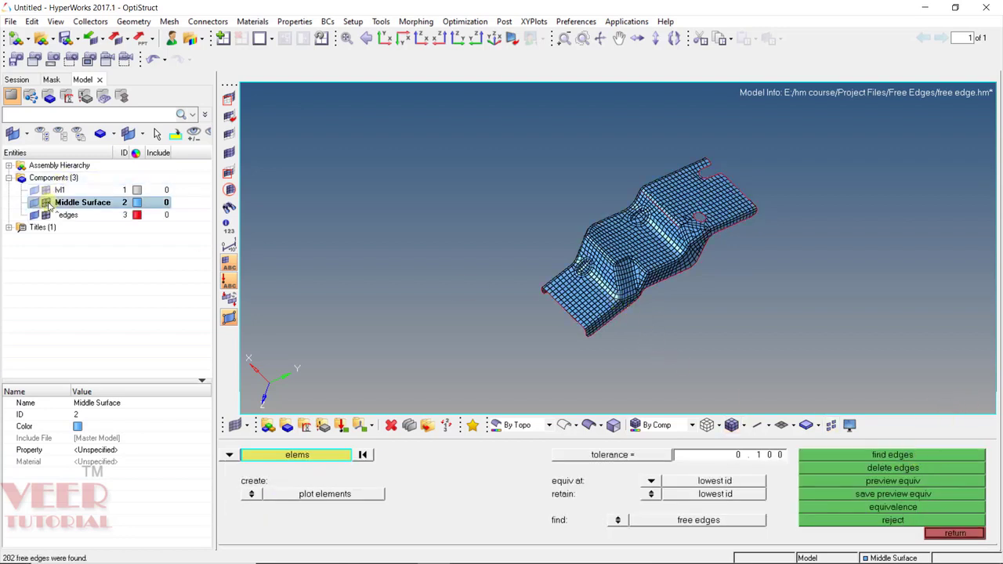
key("h")
scroll(616, 271, "up", 6)
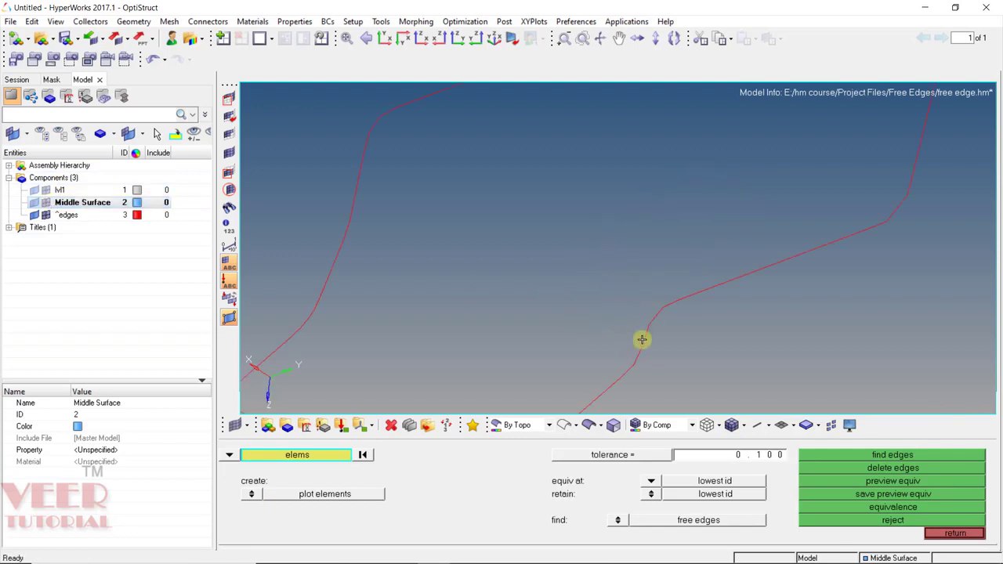
scroll(665, 381, "down", 6)
scroll(654, 258, "up", 5)
left_click_drag(679, 287, 706, 345, "ctrl")
Redisplay the Middle Surface elements and examine the internal free edge along the bend near the round hole.
left_click(45, 202)
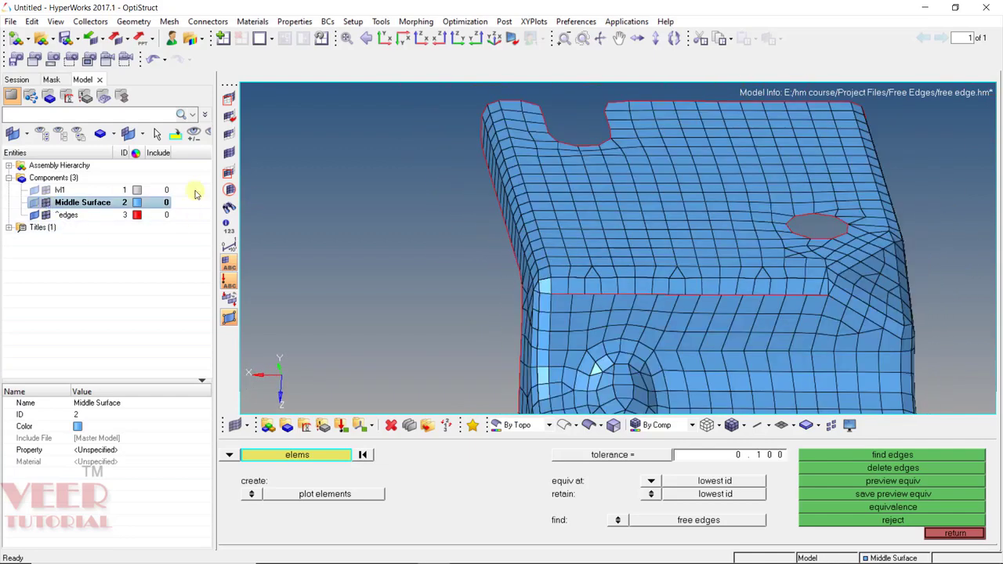
scroll(600, 293, "up", 3)
left_click_drag(600, 293, 448, 346, "ctrl")
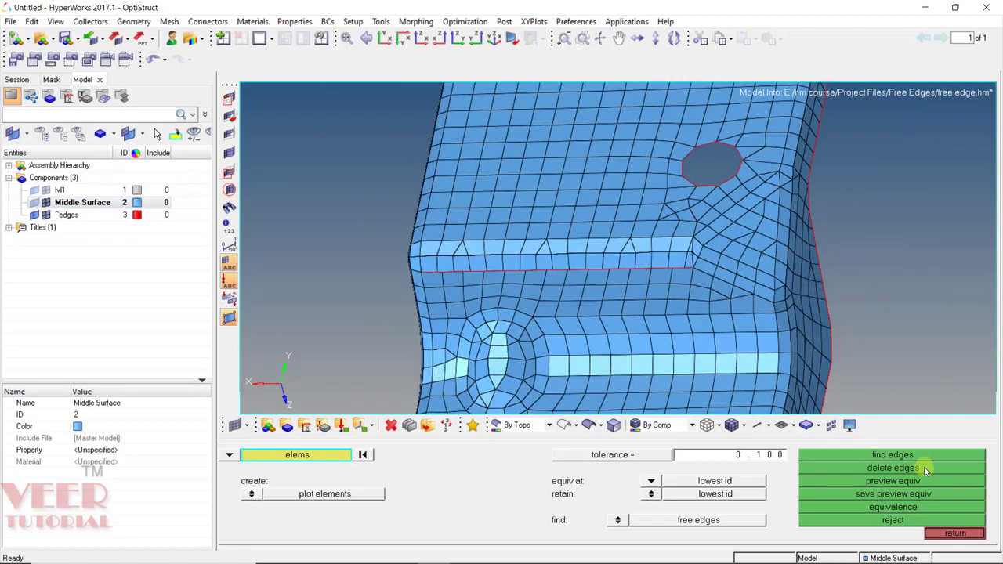
Delete the ^edges component from the model.
left_click(76, 215)
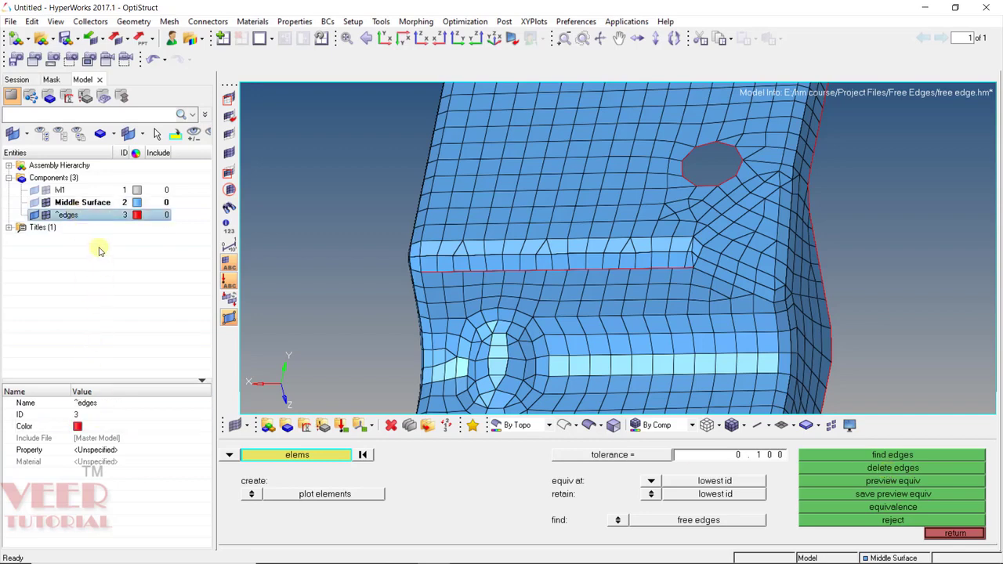
right_click(78, 215)
left_click(106, 404)
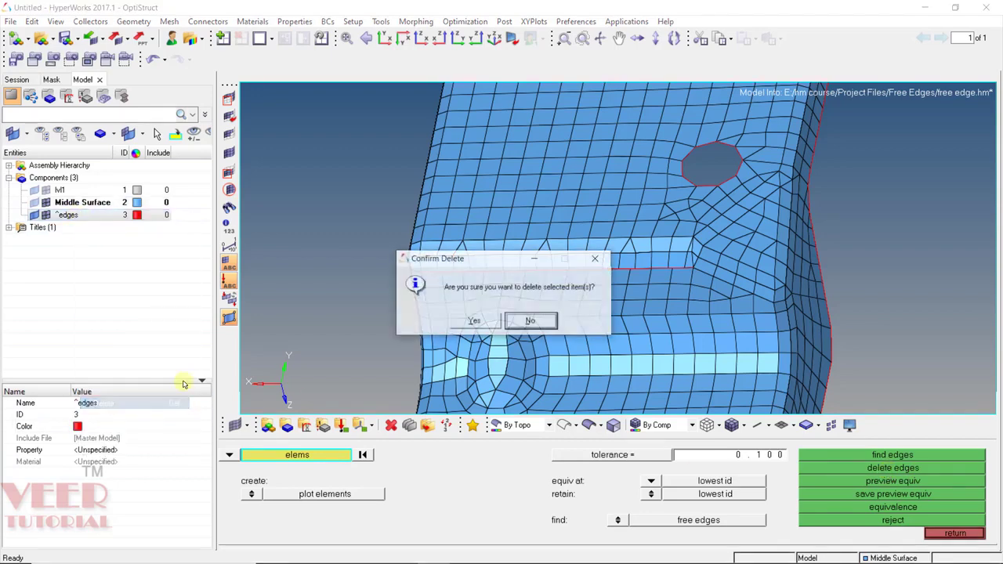
left_click(480, 322)
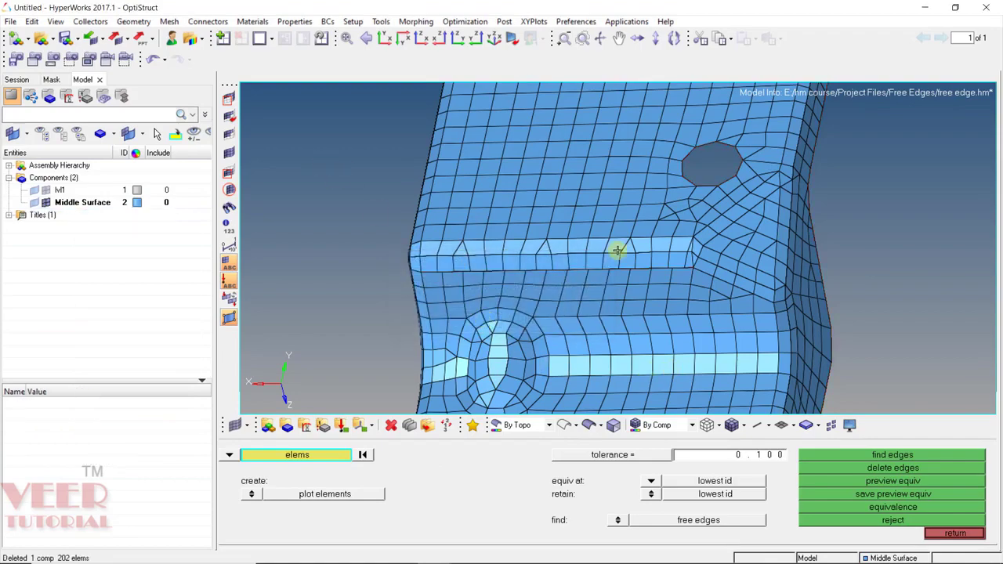
Display the Middle Surface geometry lines over the mesh around the mismatched bend edge.
scroll(510, 231, "up", 3)
left_click_drag(653, 320, 667, 305, "ctrl")
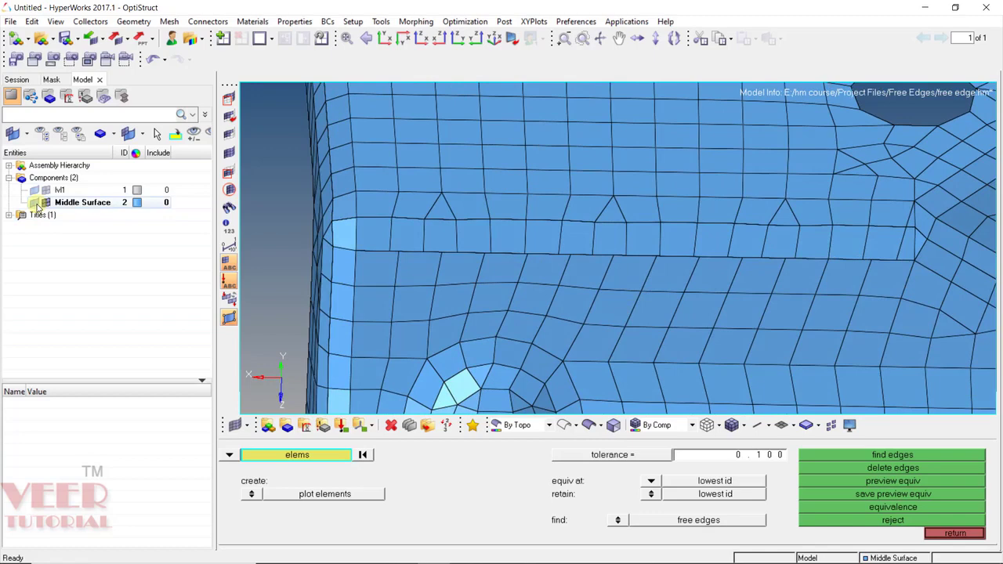
scroll(423, 253, "up", 2)
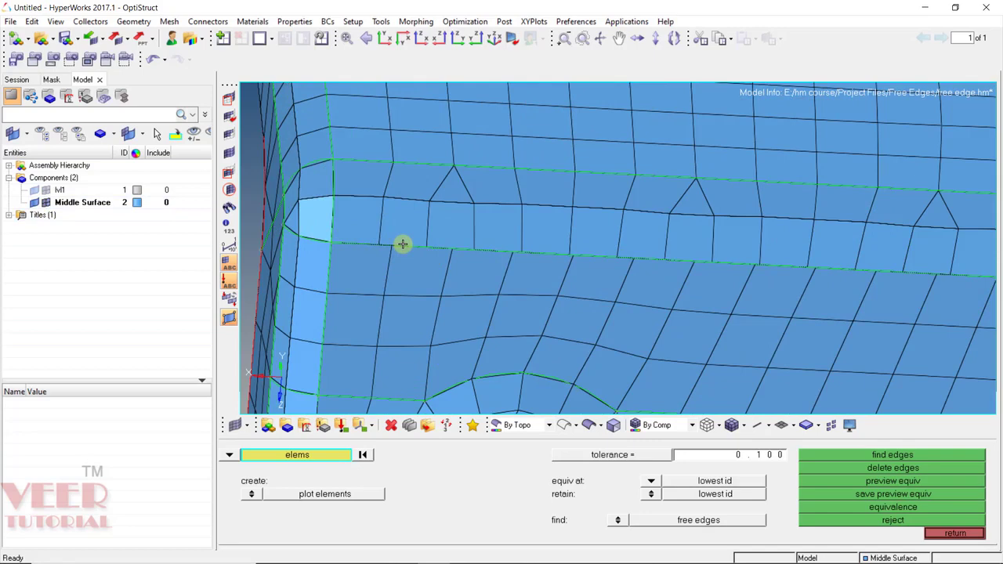
Use Replace with equivalence at mid-point to merge the first mismatched node pair from the corner of the bend edge.
key("F3")
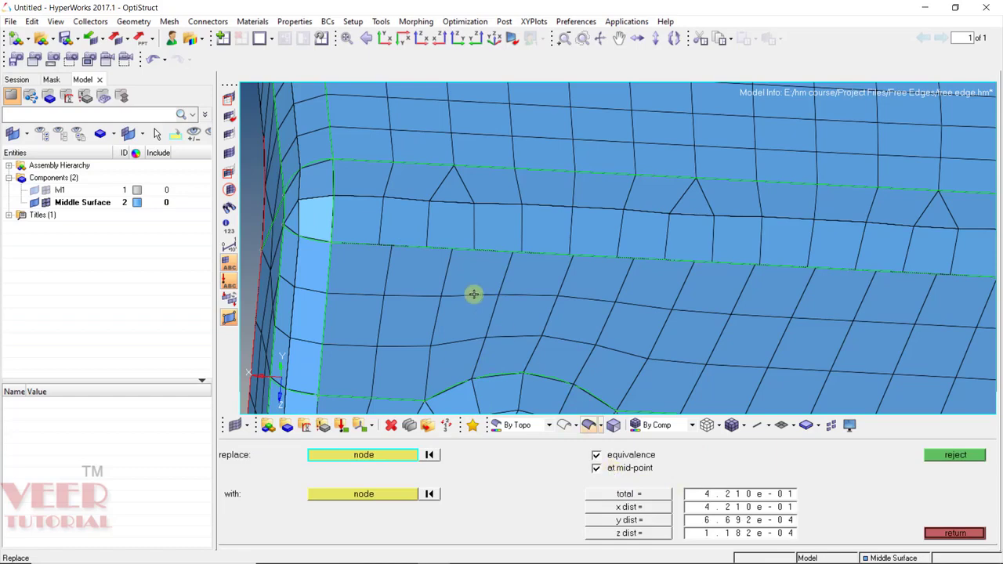
scroll(385, 235, "up", 2)
left_click(367, 265)
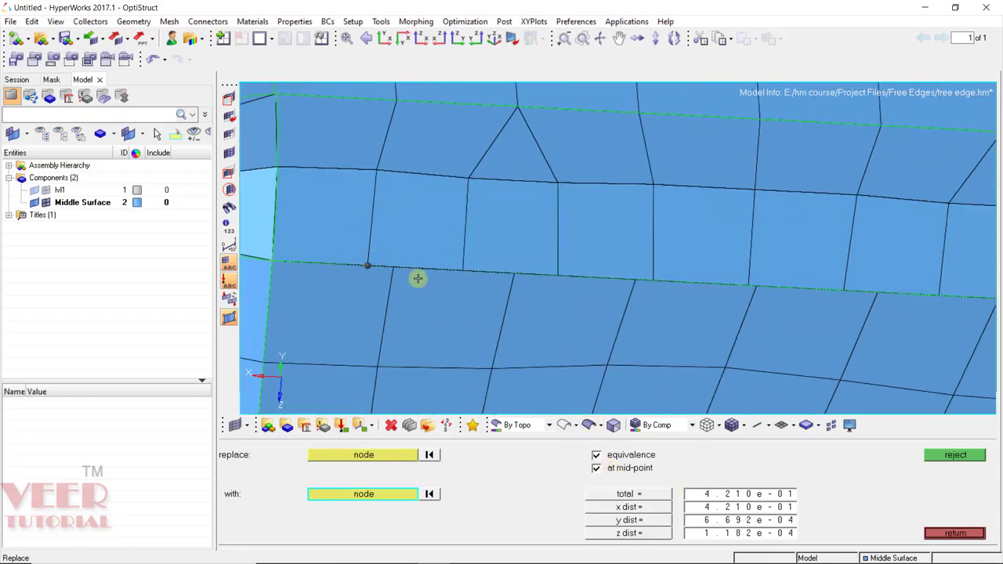
left_click(400, 266)
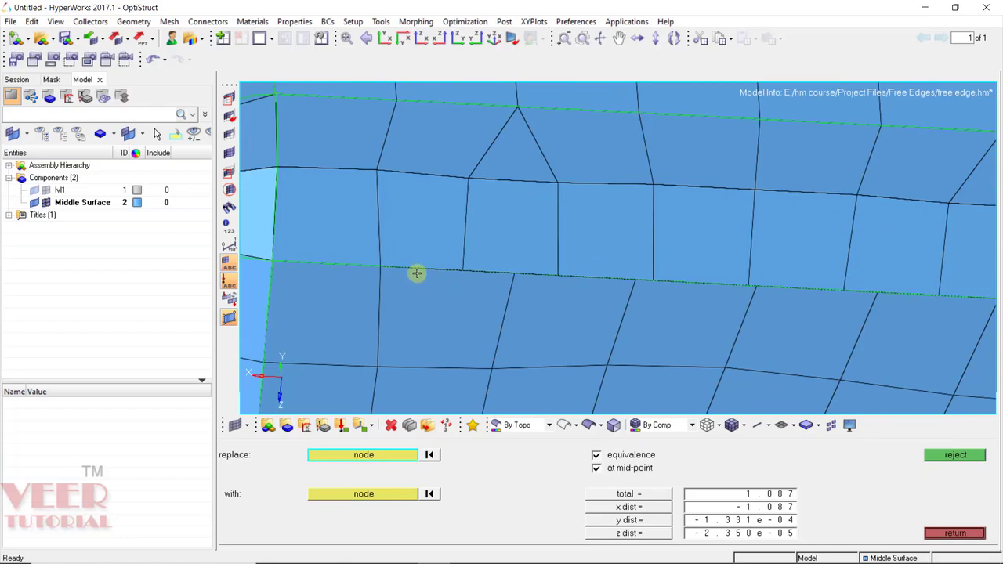
scroll(434, 251, "down", 3)
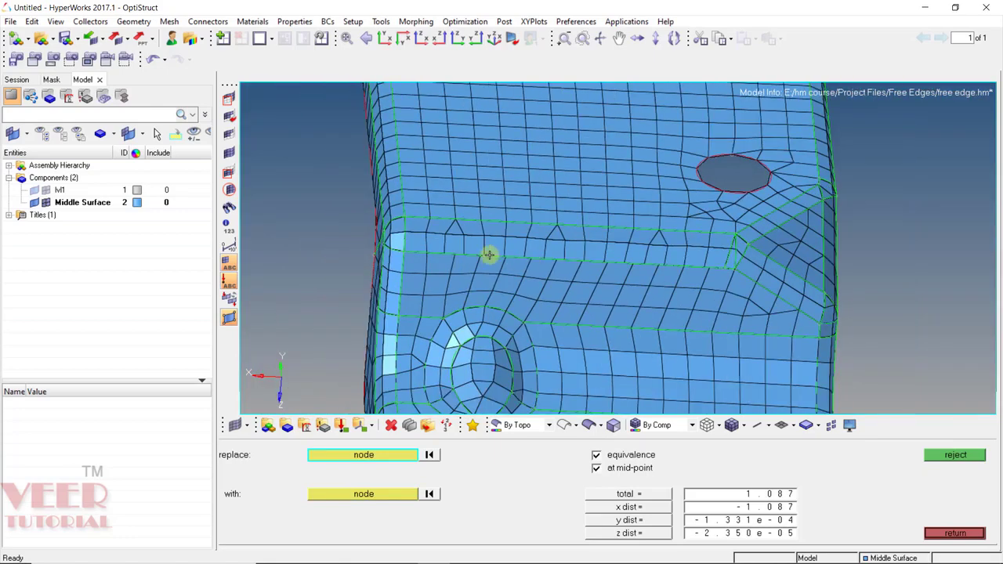
Merge the second mismatched node pair along the bend edge at its mid-point.
scroll(456, 248, "up", 5)
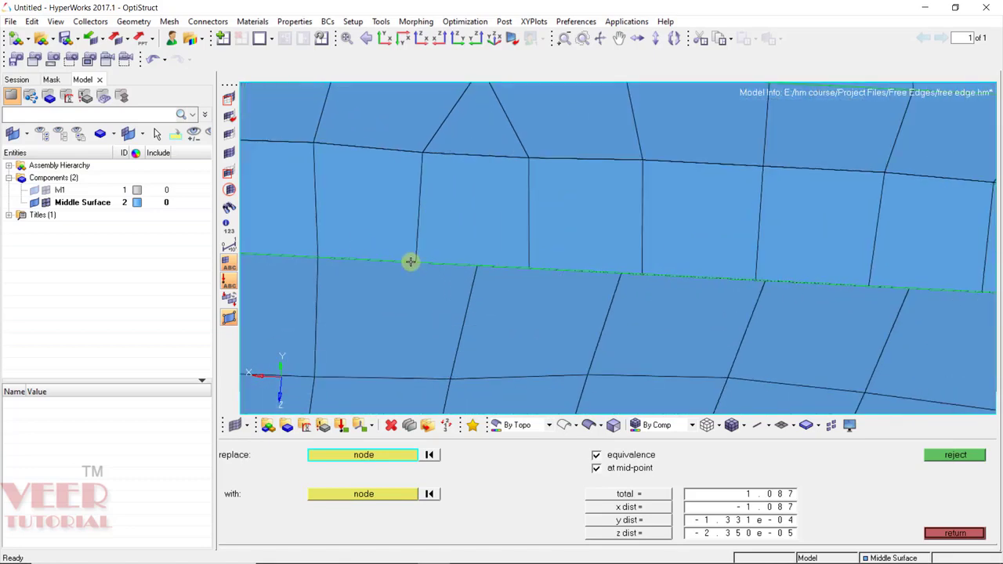
left_click(411, 262)
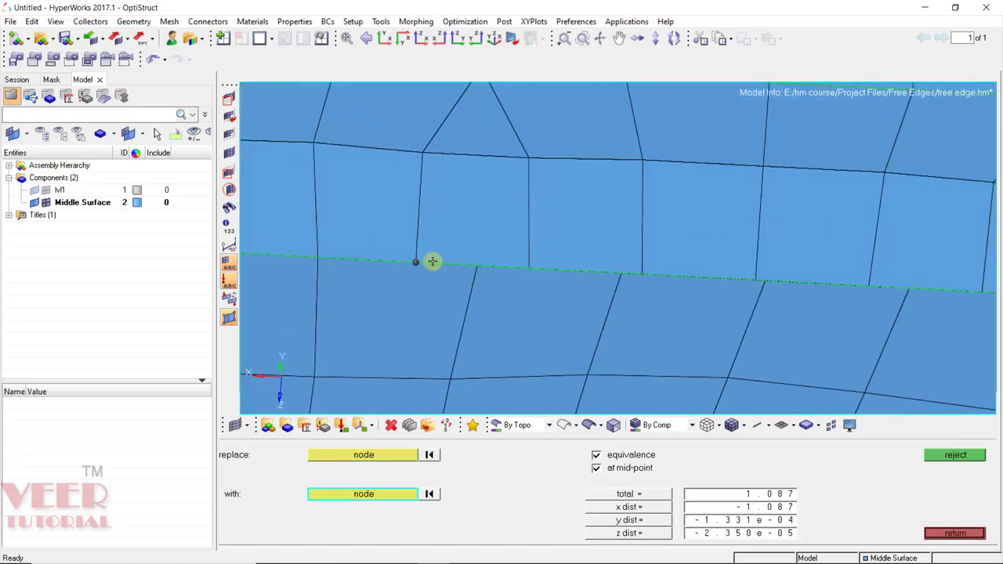
left_click(481, 268)
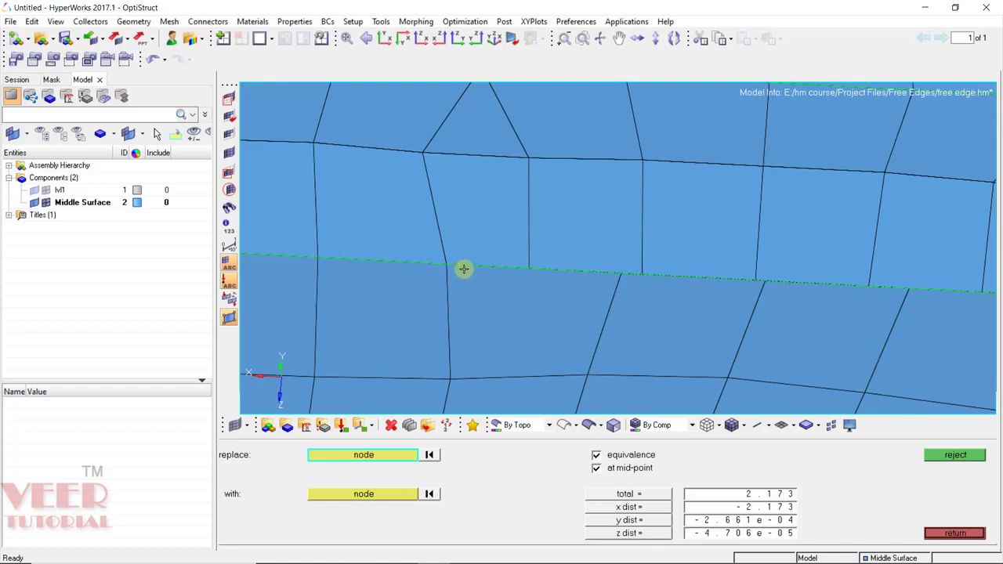
scroll(497, 264, "down", 2)
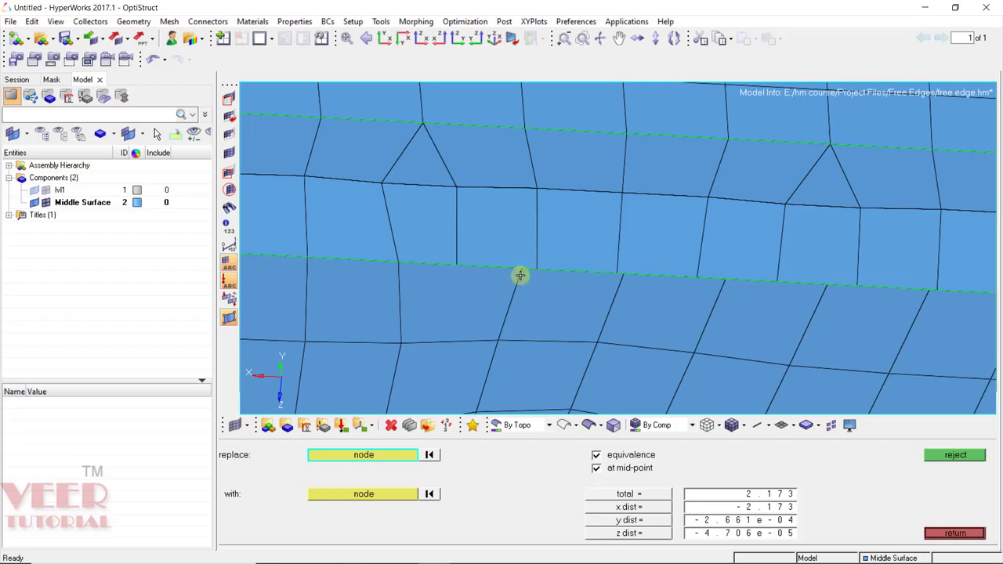
Skip one upper node on the bend edge and merge the fourth upper node with the third lower node at mid-point.
scroll(544, 266, "up", 4)
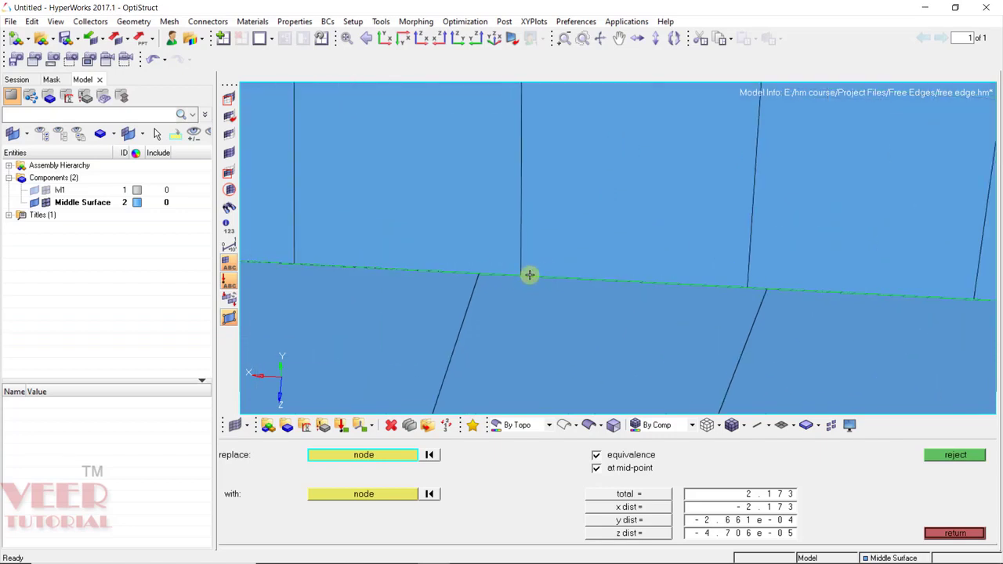
left_click(525, 275)
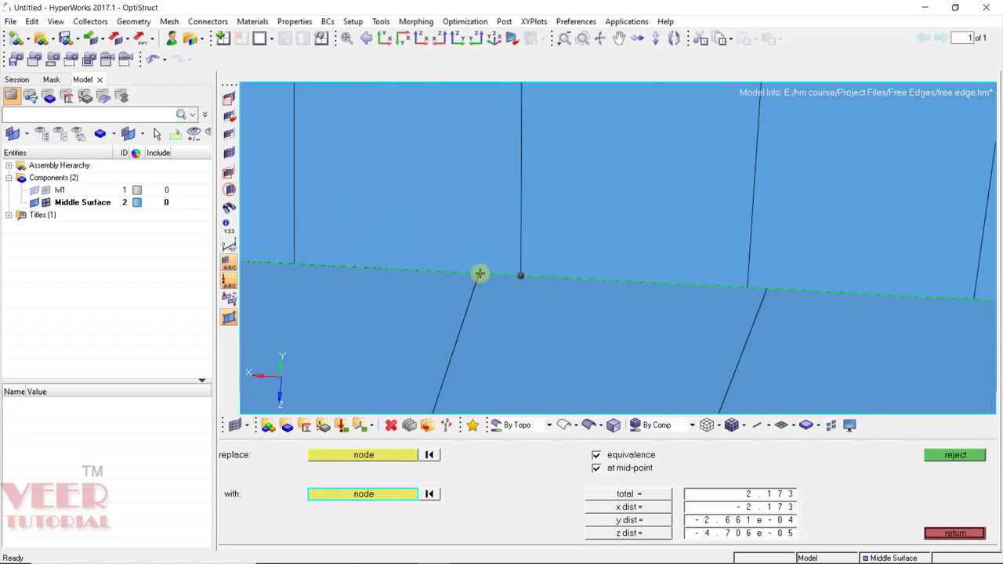
left_click(480, 273)
scroll(340, 251, "down", 2)
scroll(521, 284, "up", 3)
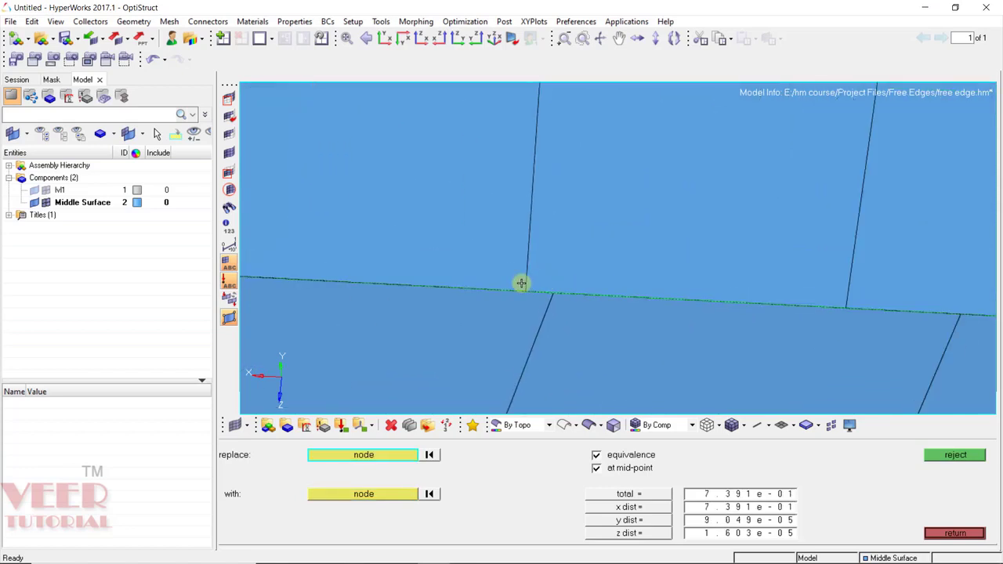
Merge the next two mismatched upper and lower node pairs along the bend edge at their mid-points.
left_click(521, 284)
left_click(559, 293)
scroll(388, 276, "down", 2)
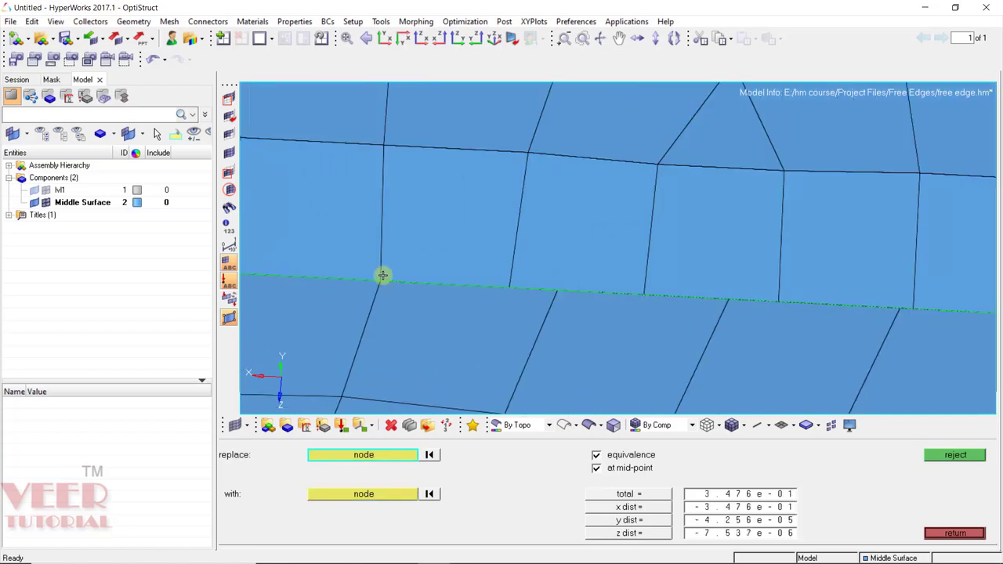
left_click(494, 287)
left_click(556, 284)
scroll(512, 285, "down", 2)
scroll(552, 281, "up", 2)
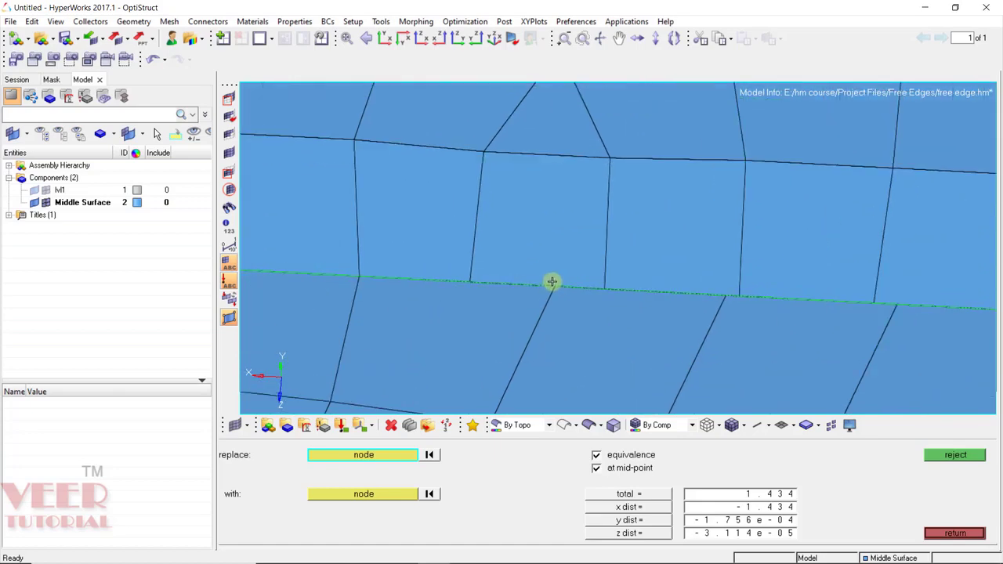
scroll(428, 266, "down", 2)
scroll(451, 276, "up", 2)
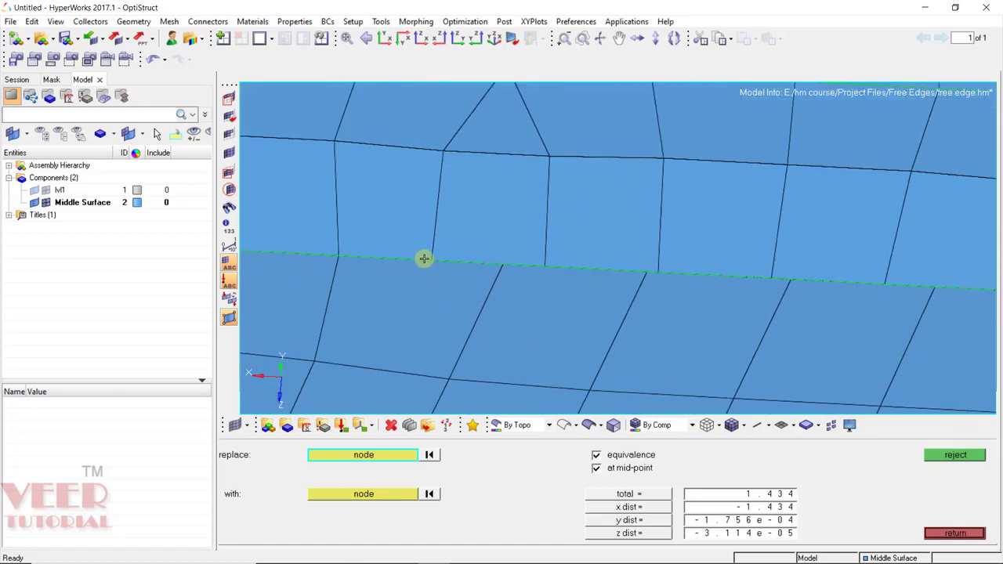
Merge the upper node just before the next surplus upper node with its neighbouring lower node at mid-point.
left_click(425, 258)
left_click(502, 266)
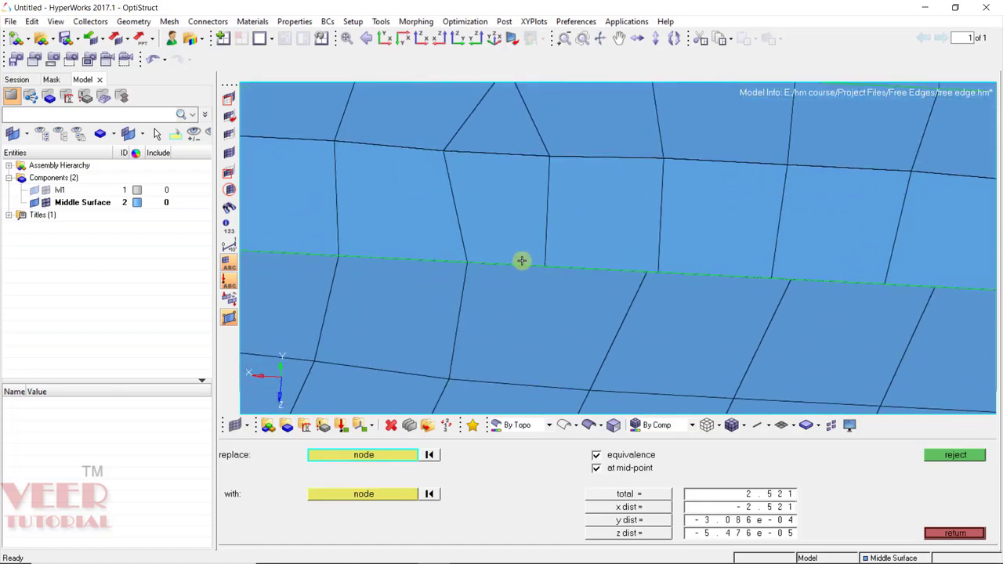
scroll(486, 272, "down", 2)
scroll(569, 269, "up", 2)
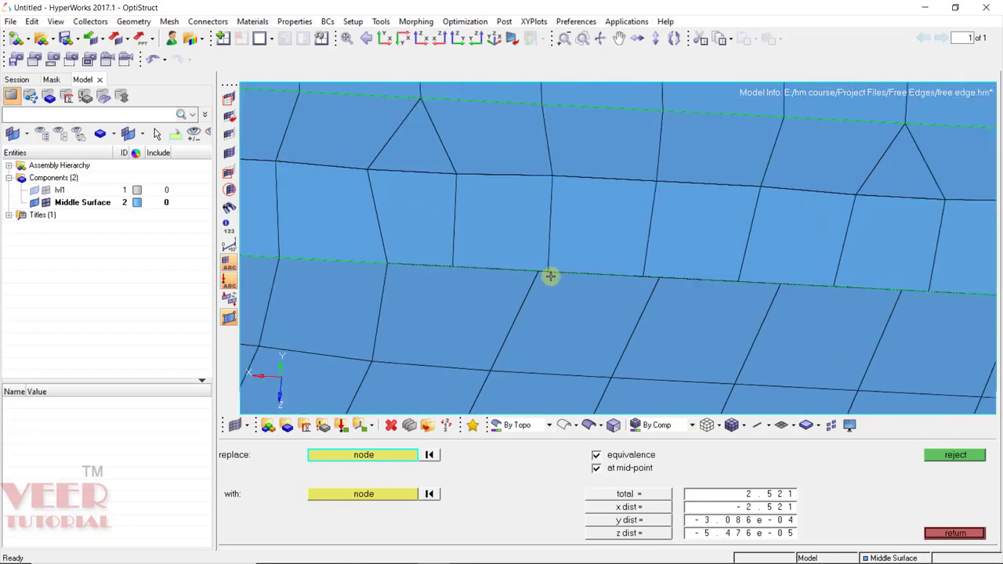
Skip the surplus upper node and merge the following three mismatched node pairs along the bend edge at mid-point.
left_click(545, 274)
scroll(674, 265, "up", 3)
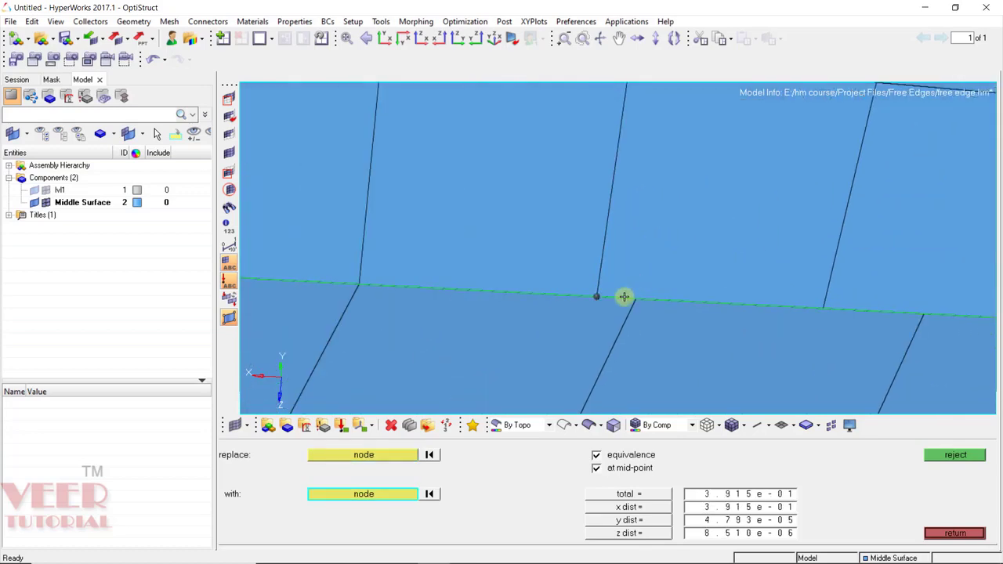
left_click(636, 298)
scroll(441, 217, "down", 2)
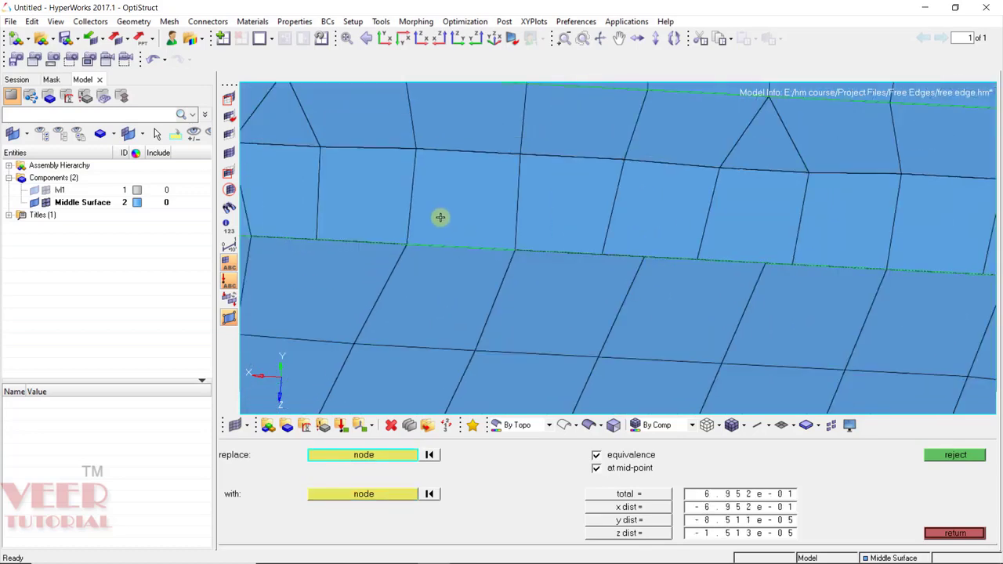
left_click(604, 250)
left_click(643, 255)
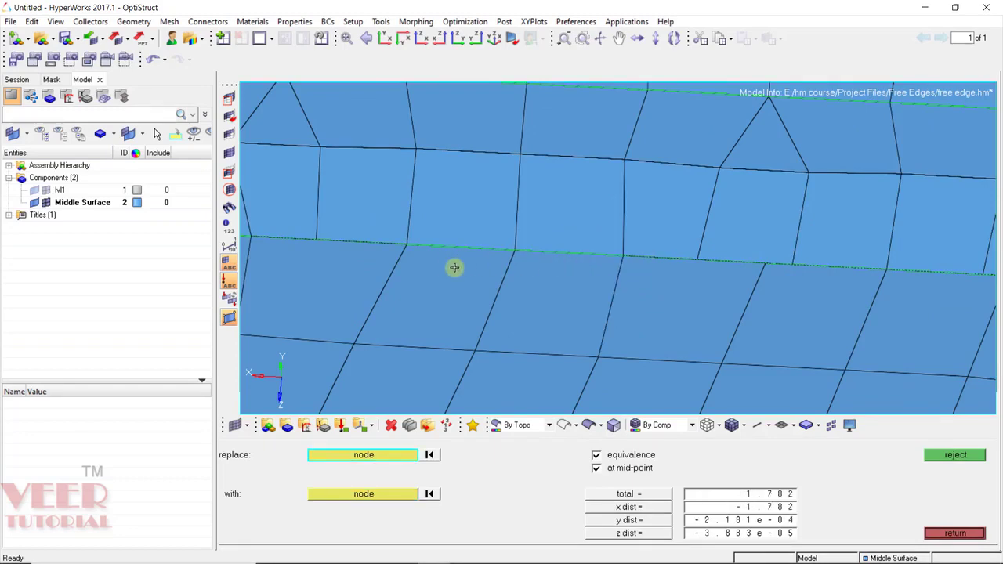
Merge the last two mismatched node pairs at mid-point near the corner end of the bend edge, skipping the surplus upper node.
scroll(447, 269, "down", 2)
scroll(706, 269, "up", 2)
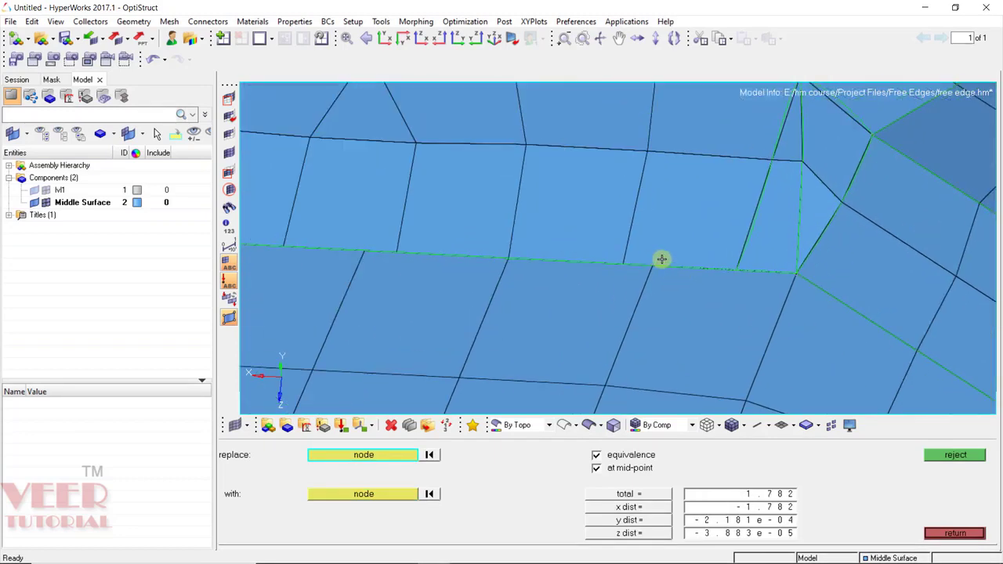
left_click(653, 265)
left_click(619, 264)
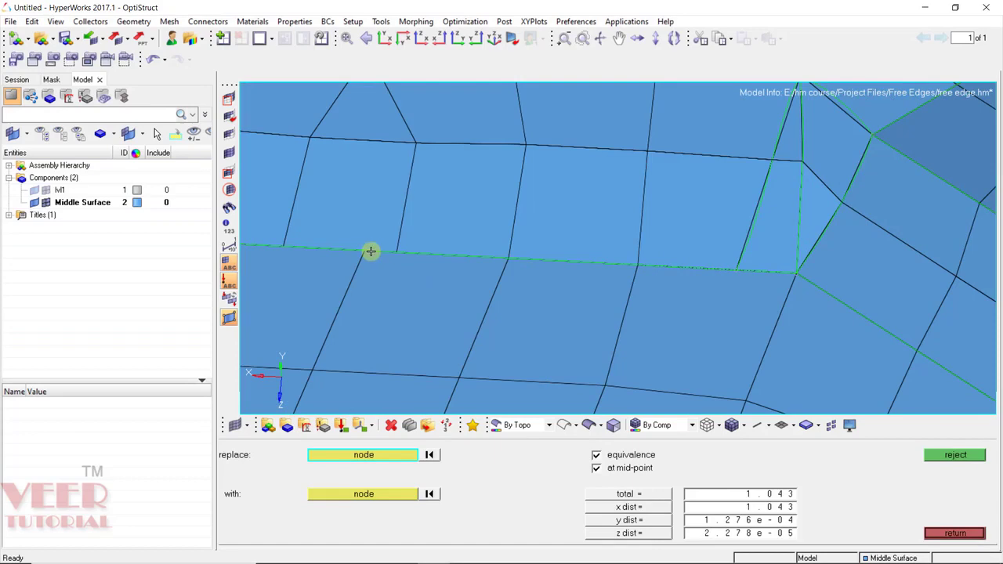
scroll(379, 244, "down", 1)
left_click(380, 245)
left_click(394, 247)
scroll(394, 247, "down", 3)
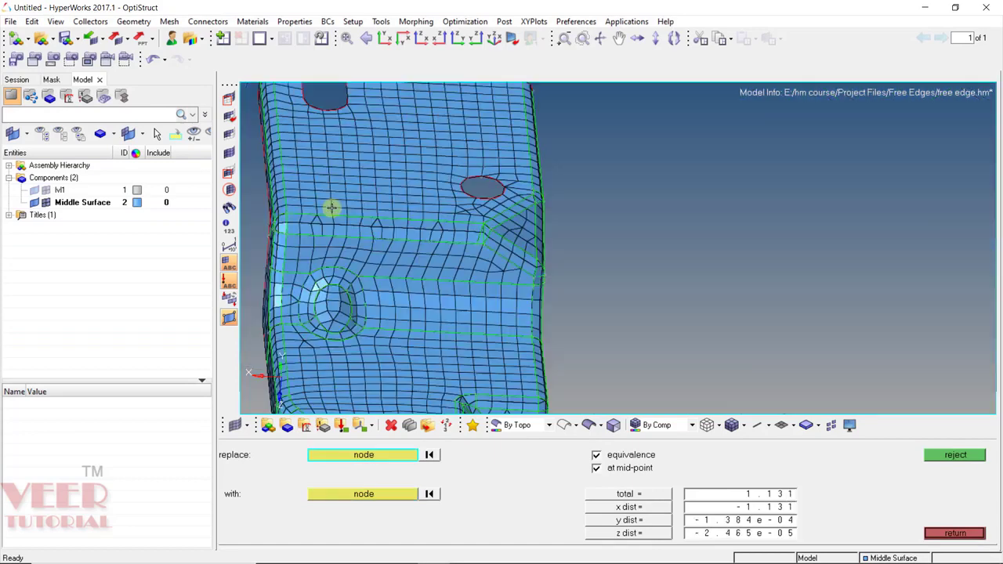
Remesh the elements around the first triangle in the bend strip with Automesh, using element size 5 and mixed type.
scroll(310, 226, "up", 4)
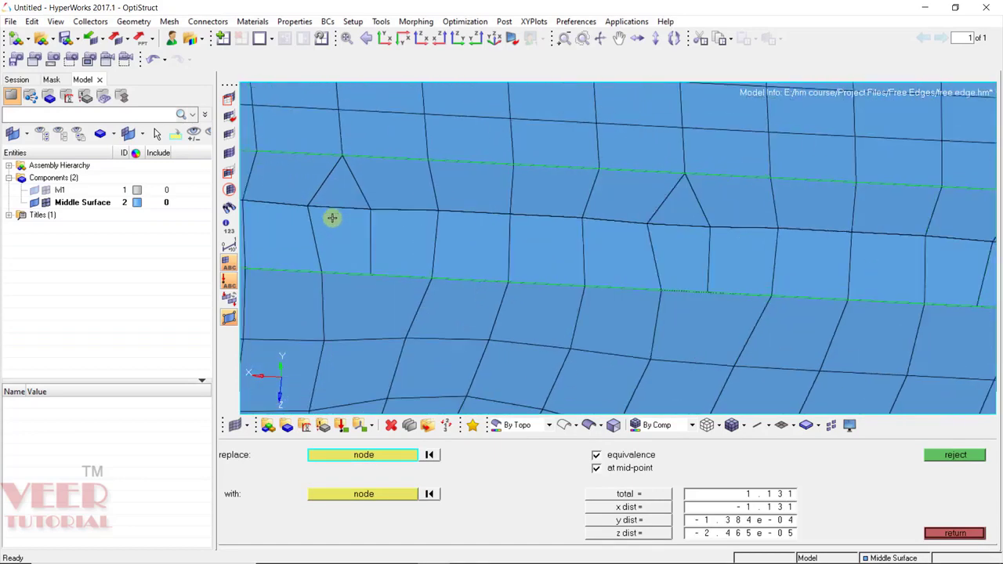
scroll(470, 260, "down", 2)
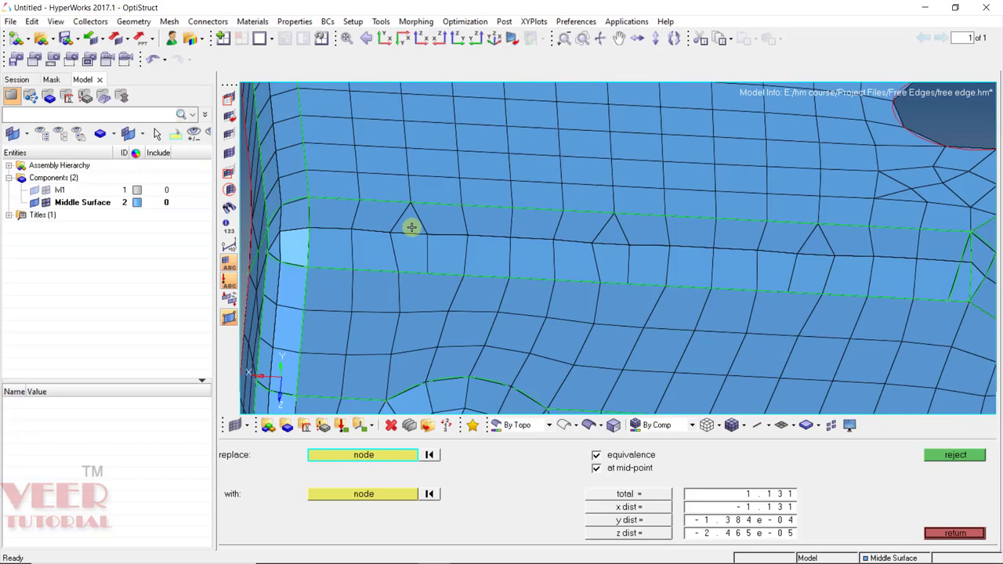
key("F12")
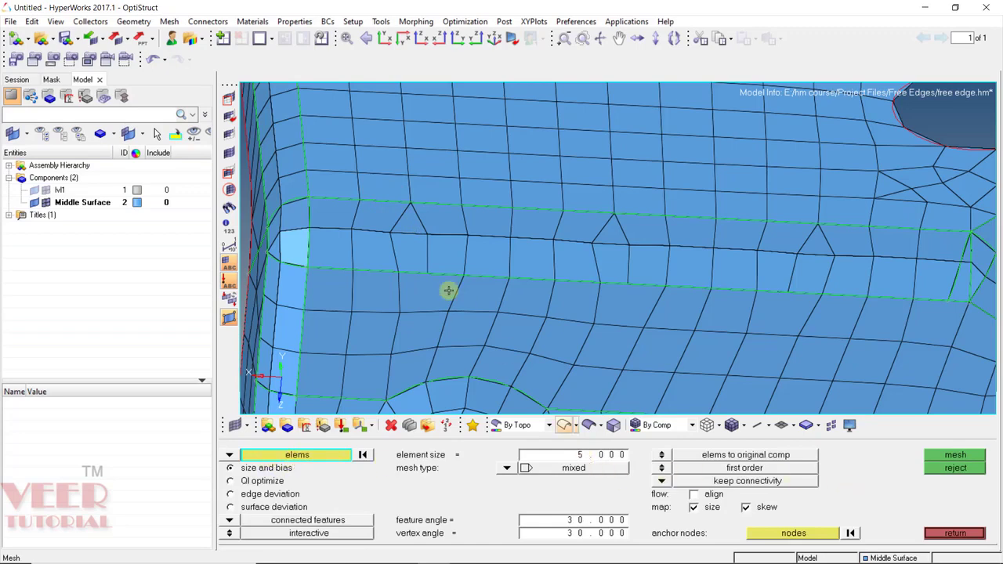
left_click(374, 214)
left_click(379, 253)
left_click(446, 228)
left_click(444, 252)
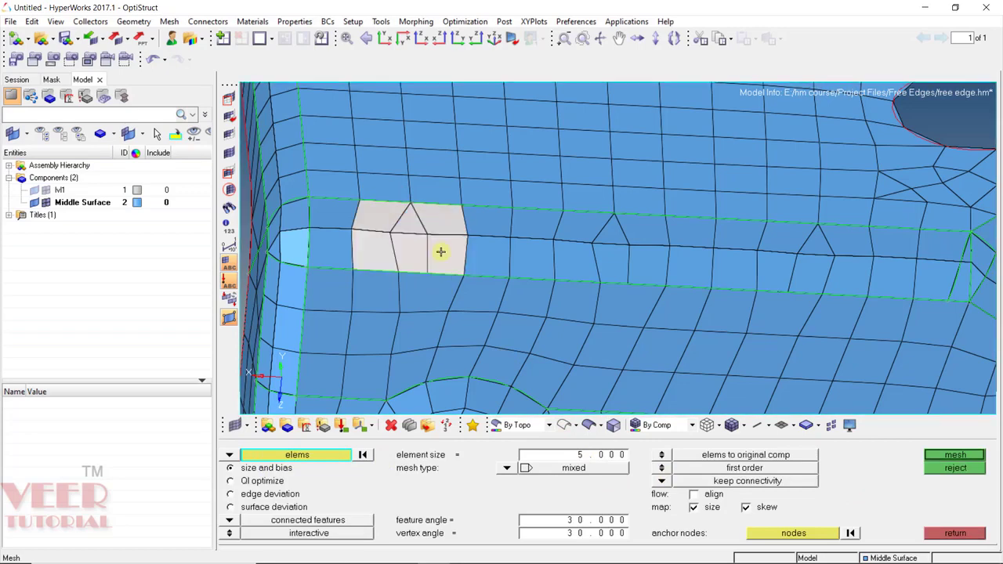
middle_click(434, 247)
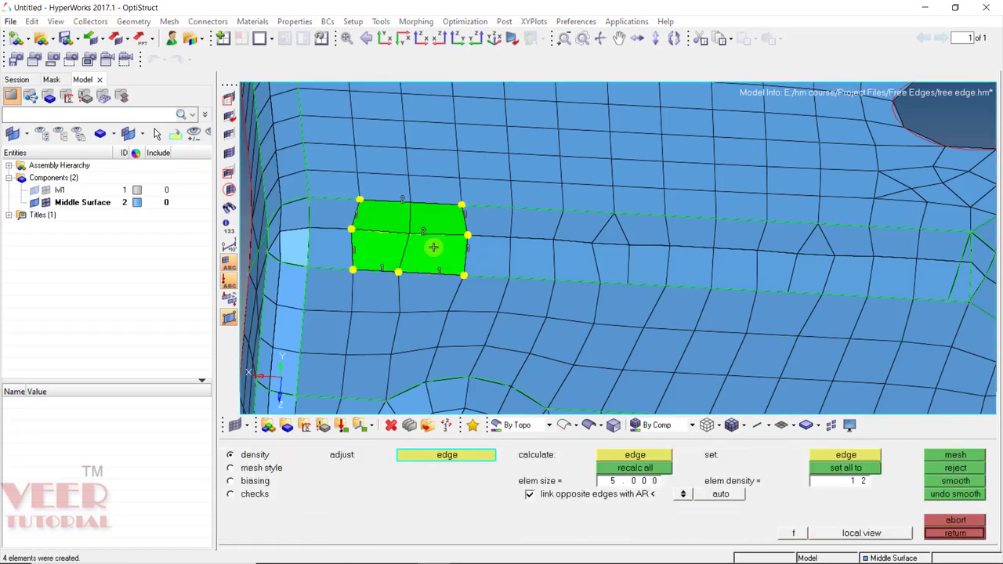
left_click(959, 534)
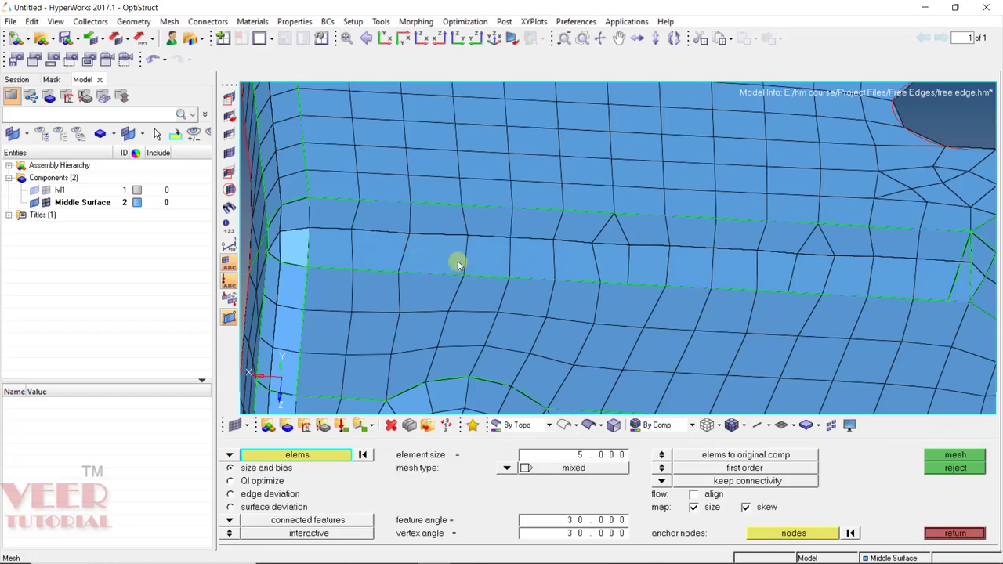
Remesh the element patch around the second triangle in the bend strip and accept the new mesh.
scroll(520, 251, "up", 3)
mouse_move(484, 244)
left_mouse_down()
mouse_move(450, 283)
mouse_move(502, 286)
mouse_move(518, 232)
mouse_move(557, 283)
left_mouse_up()
middle_click(557, 283)
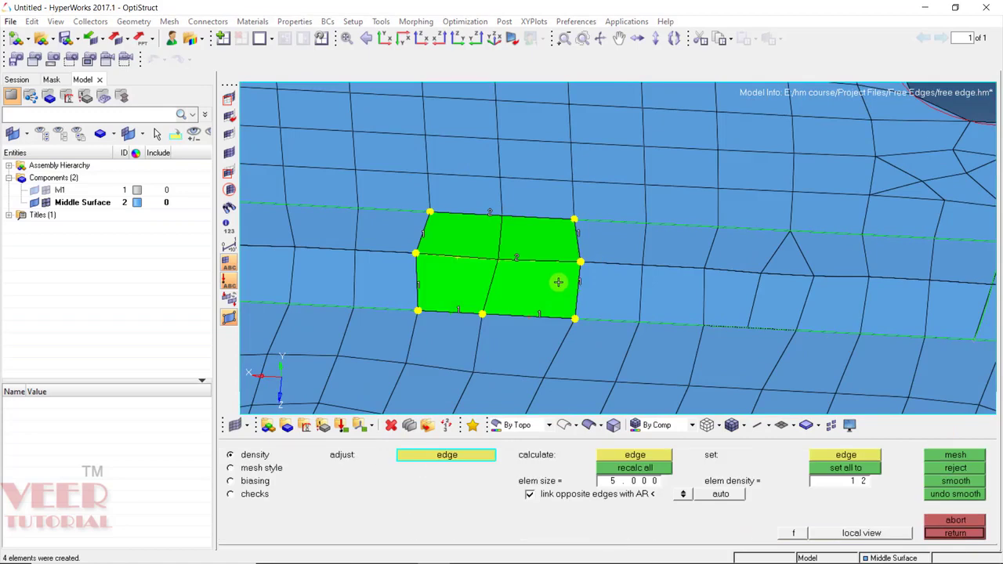
middle_click(558, 283)
Remesh the element patch around the third triangle, the one nearest the hole end of the bend strip.
scroll(497, 253, "down", 5)
scroll(746, 277, "up", 4)
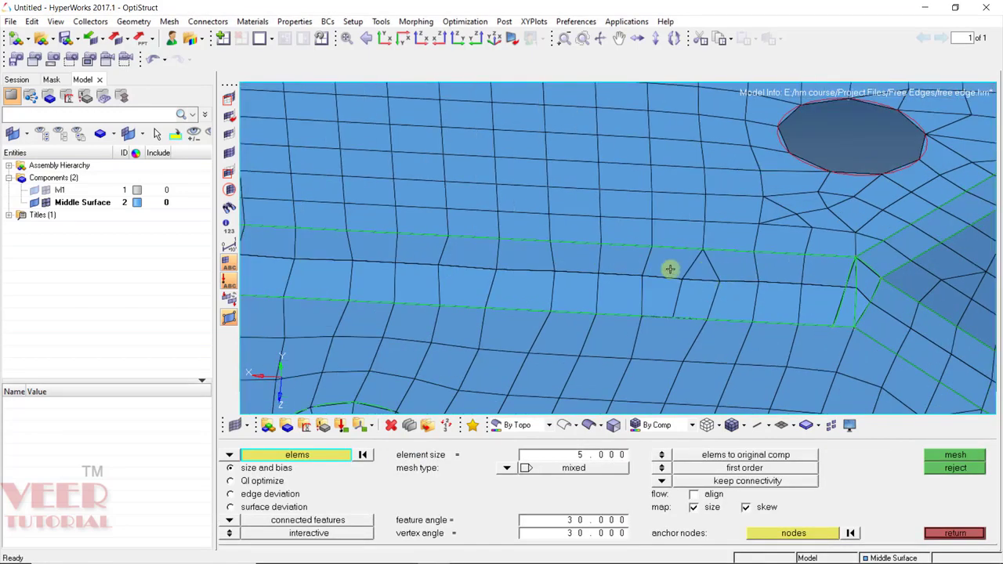
mouse_move(667, 269)
left_mouse_down()
mouse_move(663, 305)
mouse_move(708, 297)
mouse_move(714, 261)
mouse_move(735, 284)
mouse_move(733, 312)
left_mouse_up()
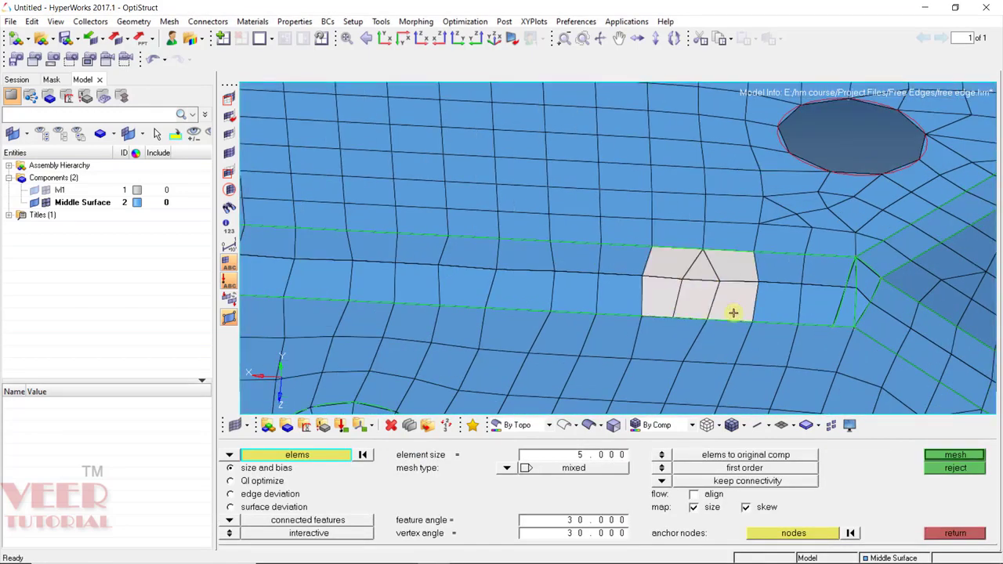
middle_click(733, 313)
middle_click(729, 312)
Remesh the distorted quad and triangle elements at the corner where the bend strip meets the angled bends.
scroll(484, 285, "down", 3)
scroll(589, 296, "up", 4)
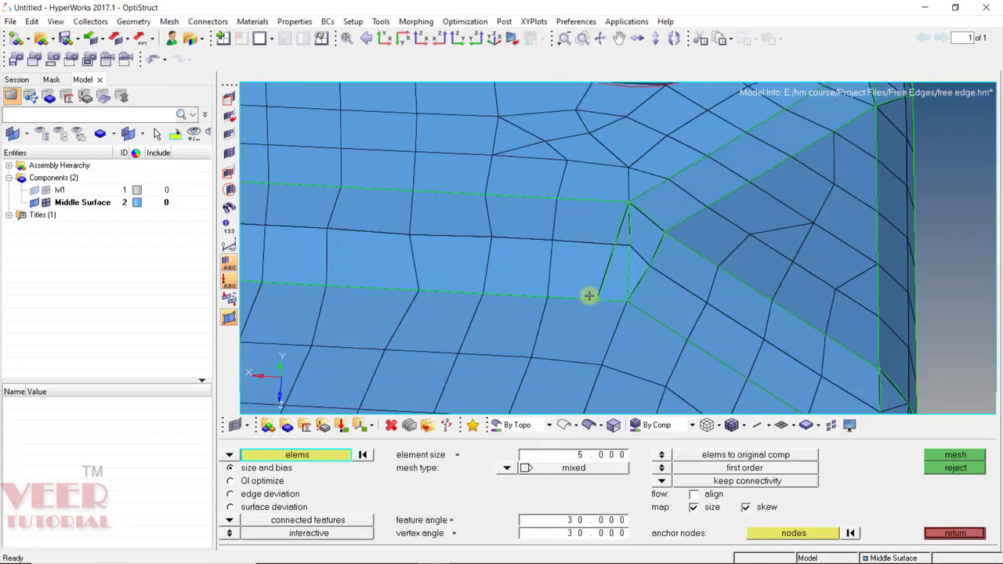
mouse_move(601, 235)
left_mouse_down()
mouse_move(584, 272)
mouse_move(615, 281)
mouse_move(621, 244)
left_mouse_up()
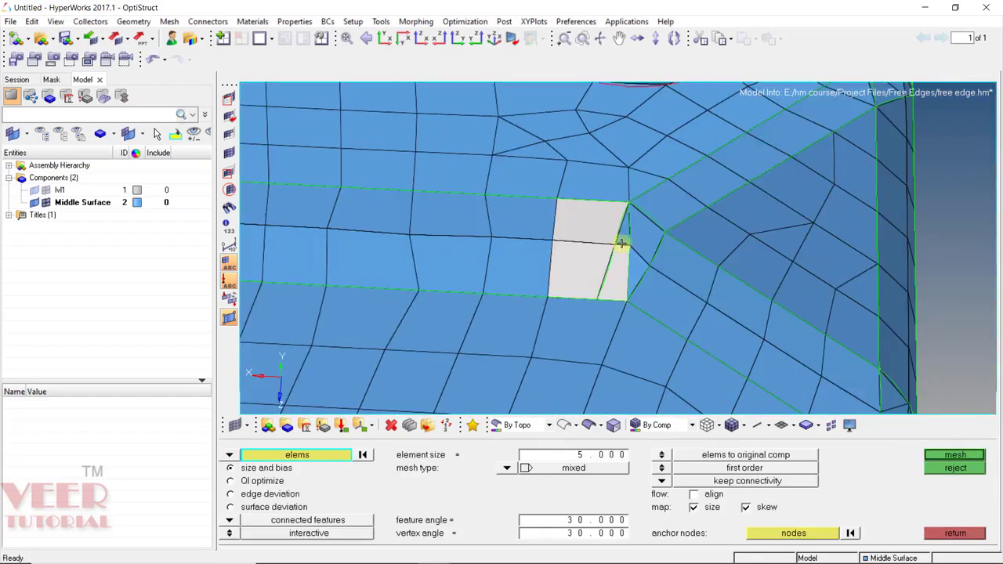
middle_click(593, 276)
middle_click(582, 258)
scroll(616, 232, "down", 4)
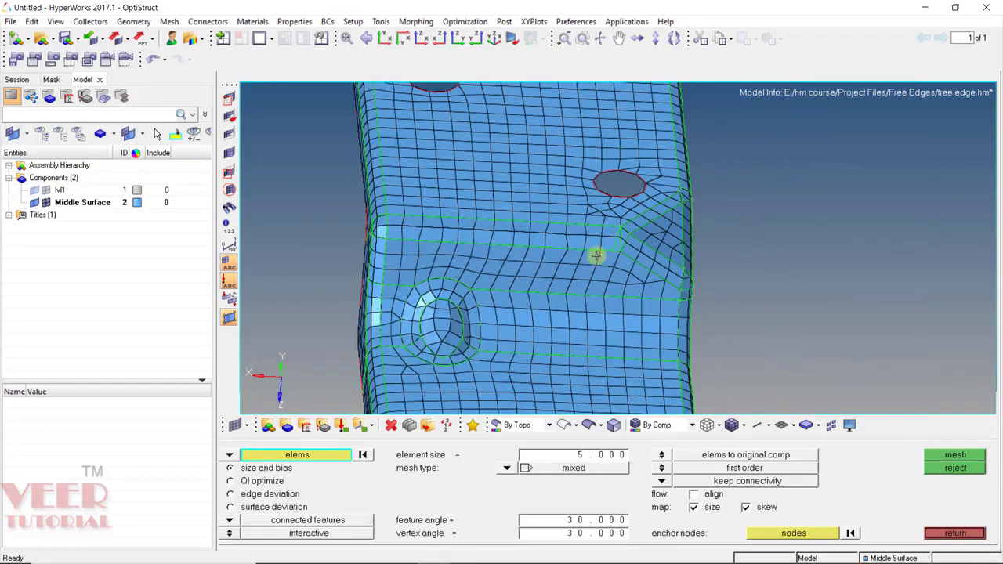
Remesh all elements of the two-row bend strip together, including the lower elements at the corner, with element size 5.
scroll(572, 226, "up", 3)
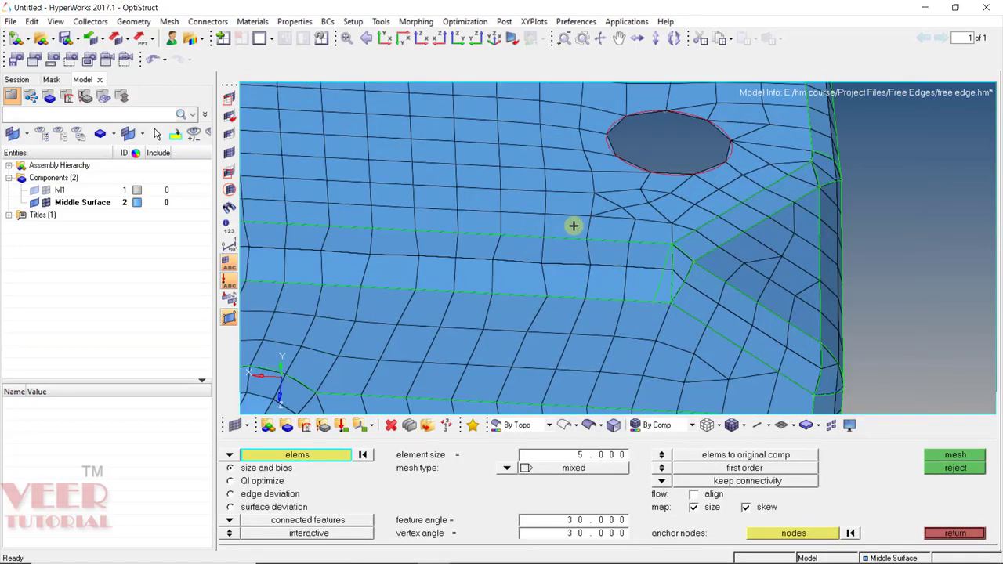
left_click_drag(574, 226, 547, 310, "ctrl")
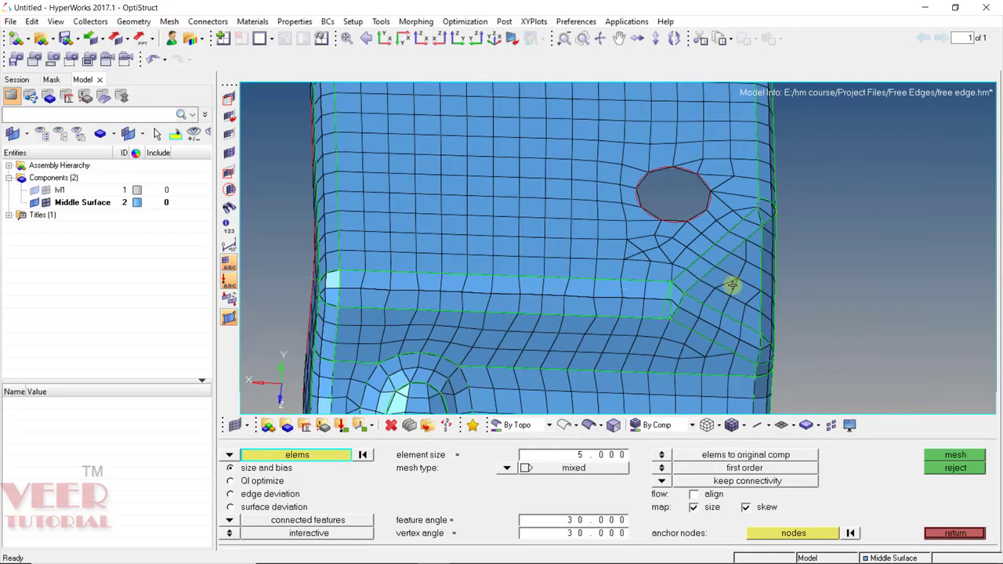
left_click_drag(733, 286, 728, 306, "ctrl")
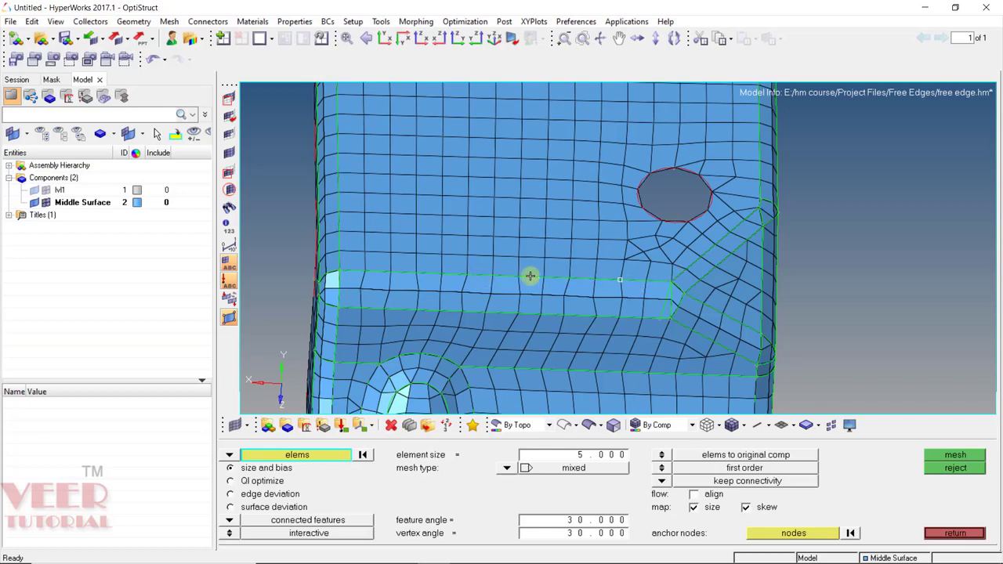
scroll(653, 291, "up", 4)
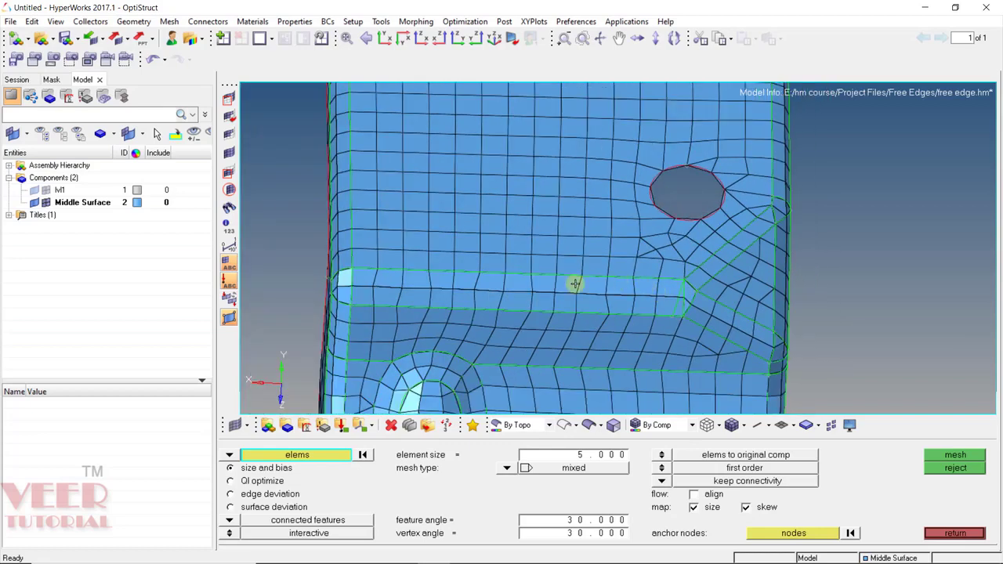
left_click_drag(718, 272, 327, 307, "shift")
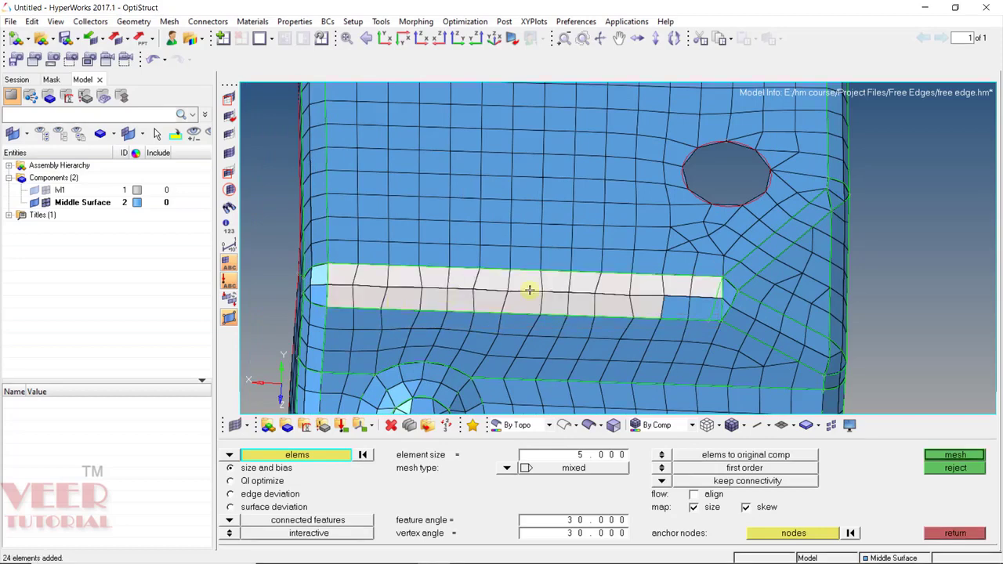
left_click(676, 308)
left_click(706, 306)
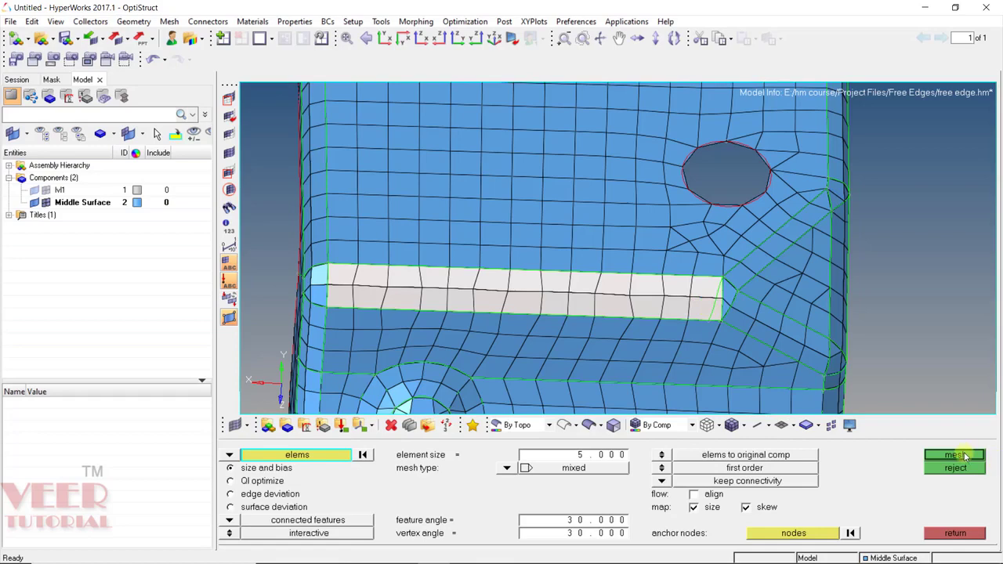
left_click(966, 457)
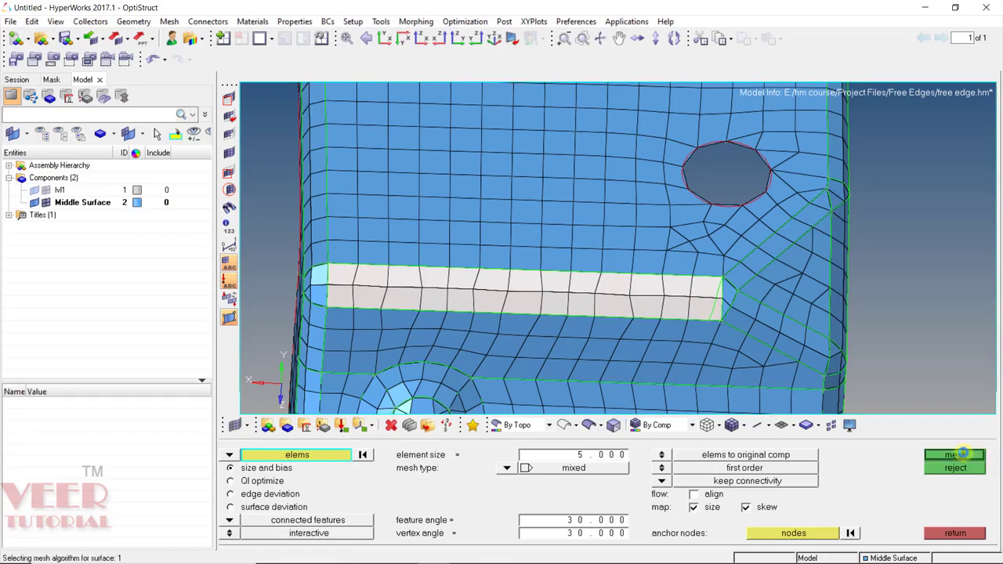
left_click(956, 534)
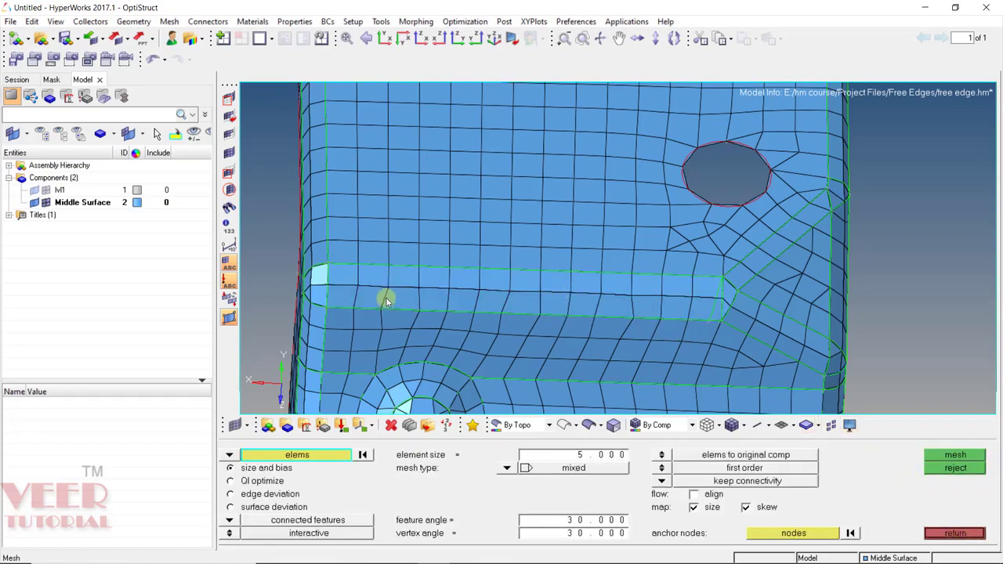
Check the remeshed strip from several views, leave Automesh and open the Edges tool for a free-edge check of the part.
scroll(385, 301, "up", 2)
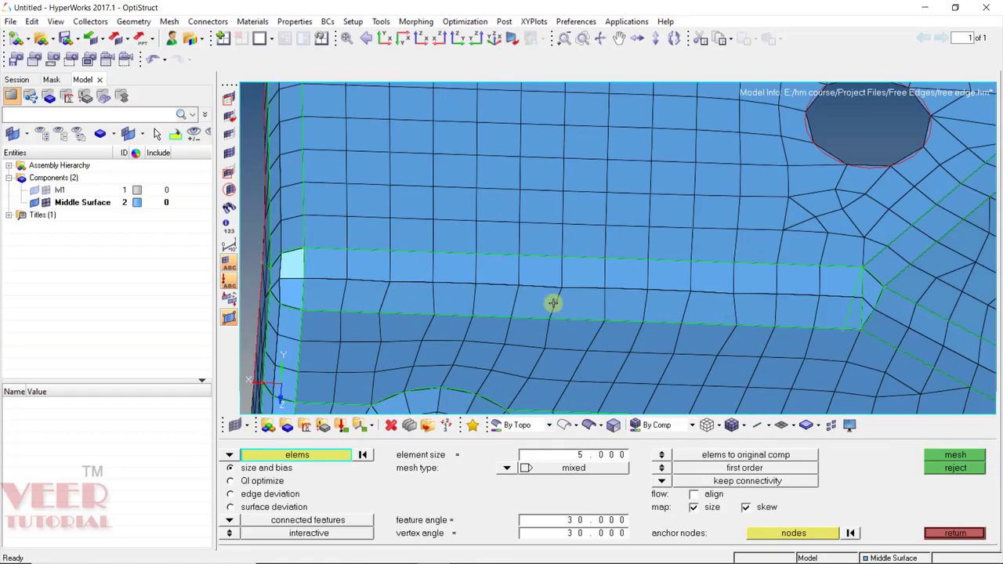
left_click_drag(678, 340, 552, 207, "ctrl")
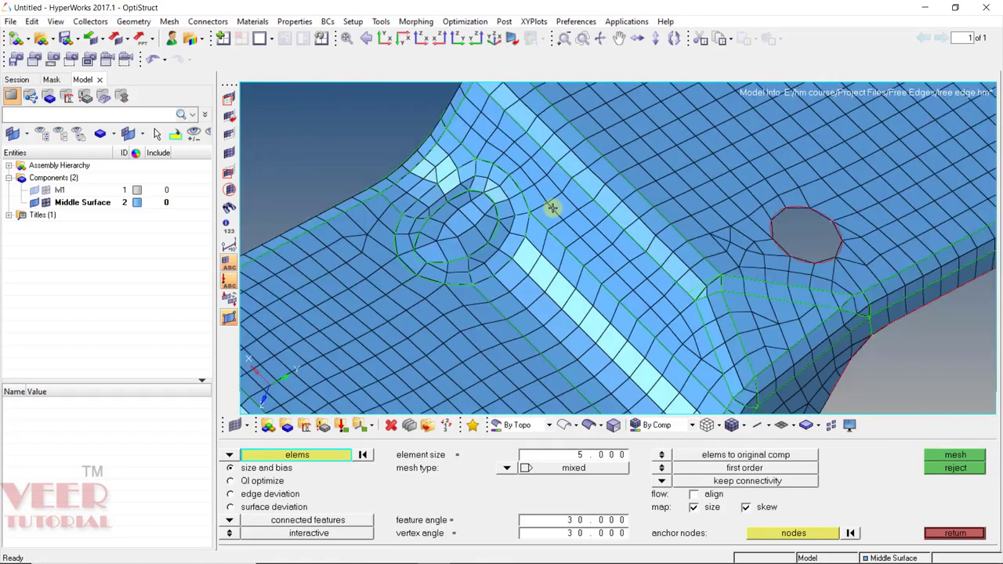
scroll(553, 208, "down", 5)
left_click_drag(650, 228, 603, 228, "ctrl")
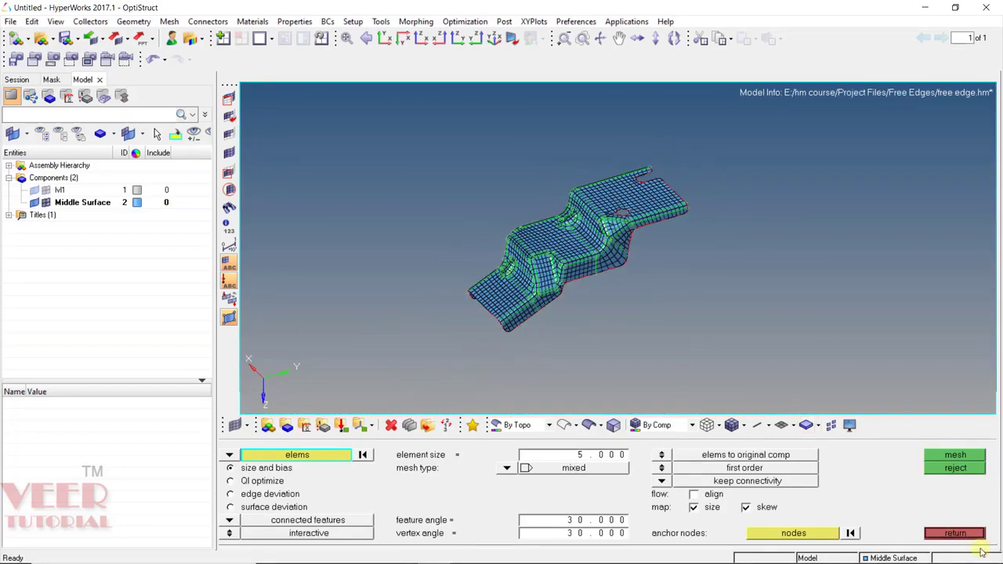
left_click(955, 534)
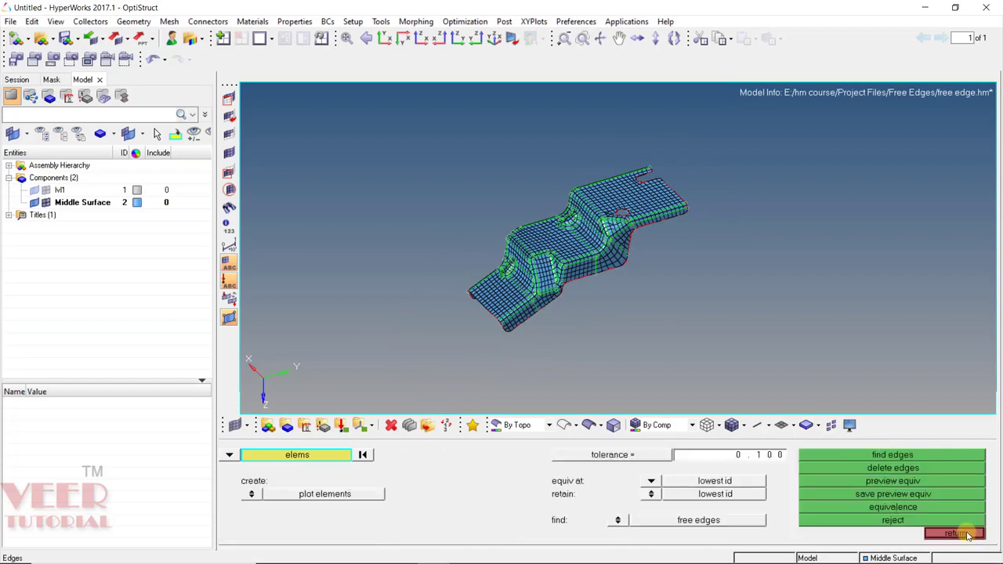
Preview coincident nodes for equivalence on all displayed elements, and find the free edges of the same mesh.
left_click(297, 455)
left_click(304, 482)
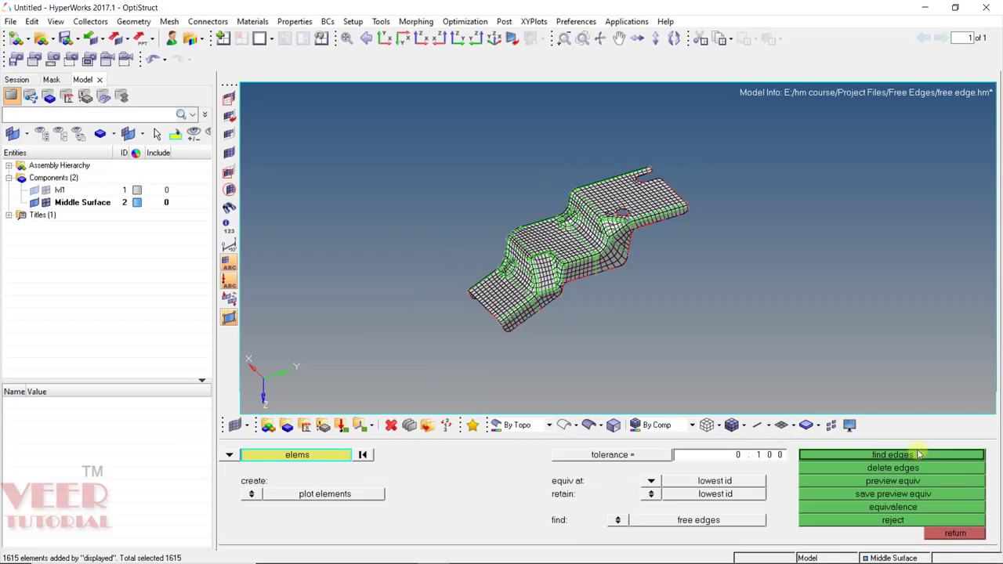
left_click(908, 482)
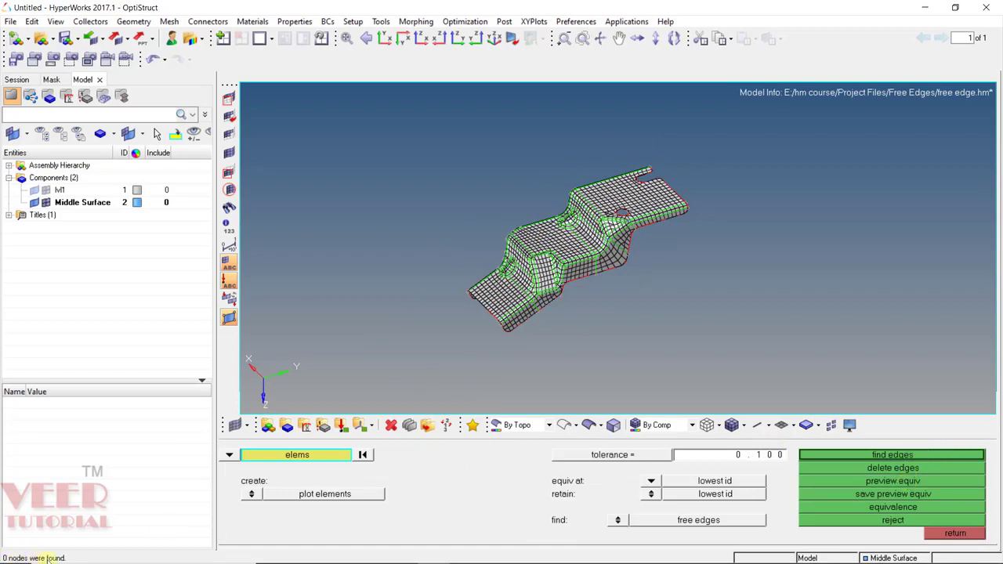
left_click(886, 457)
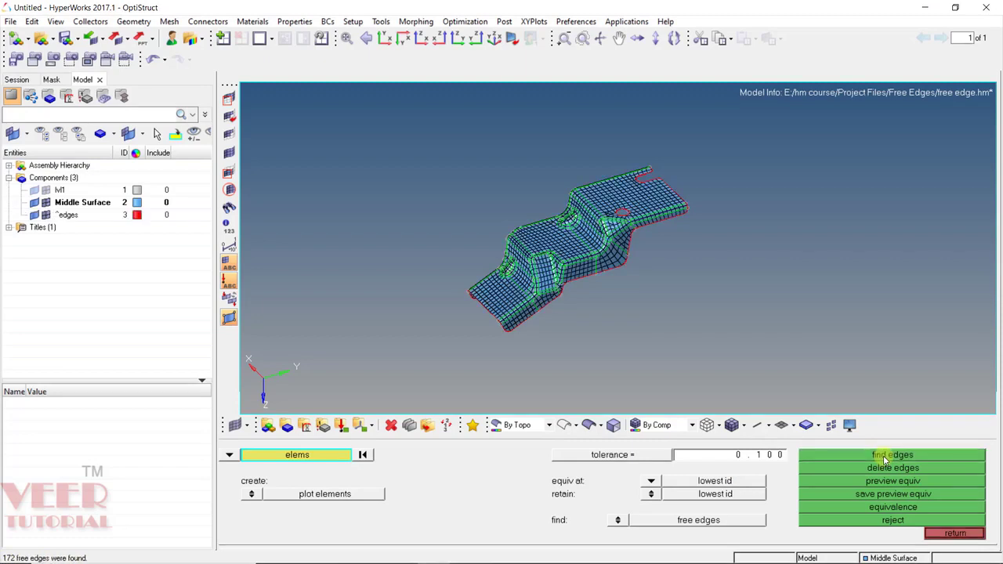
Hide the Middle Surface mesh and geometry and examine the isolated free-edge outline from another angle for internal free edges.
left_click(35, 204)
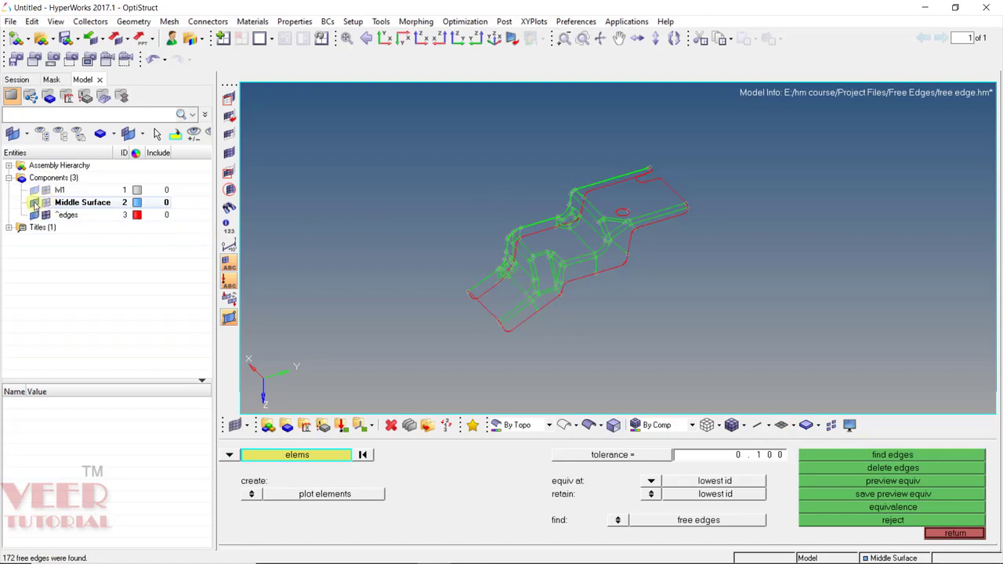
left_click(35, 204)
left_click_drag(472, 244, 641, 261, "ctrl")
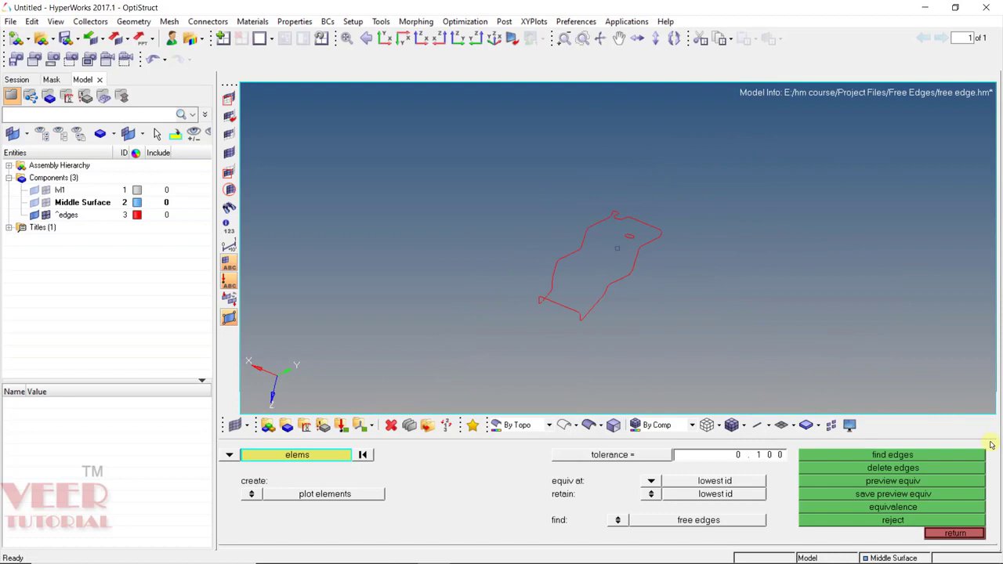
Delete the found free edges, leave the Edges tool and redisplay both the mesh and geometry of Middle Surface.
left_click(911, 468)
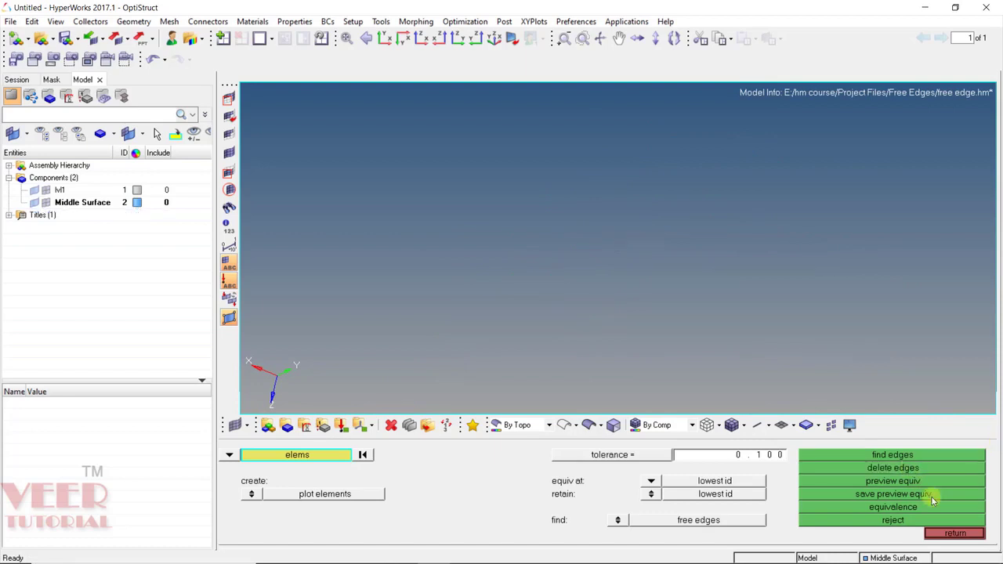
left_click(955, 533)
left_click(36, 203)
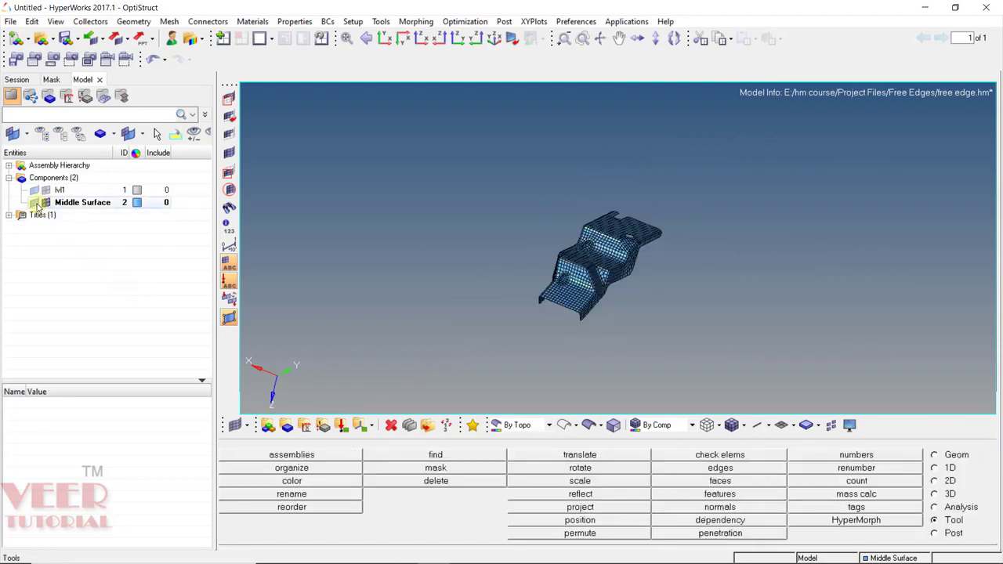
left_click(35, 203)
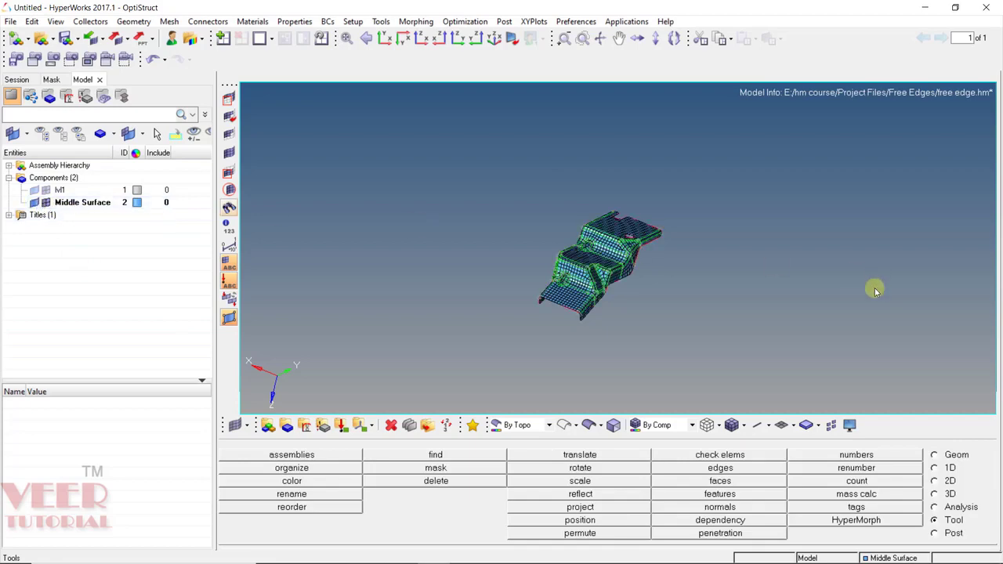